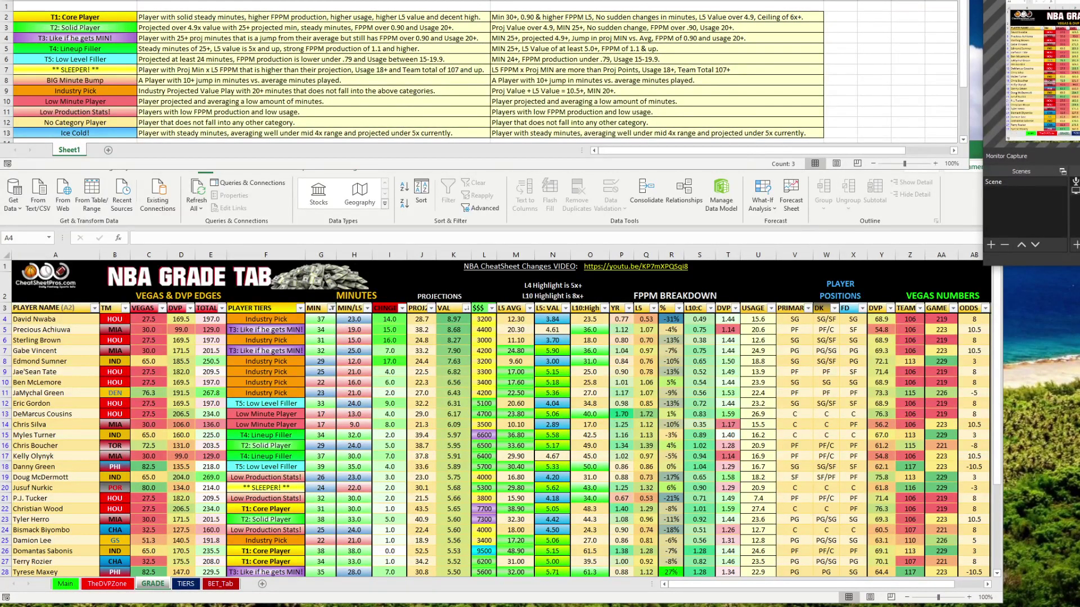
# Step: Bring the tier legend sheet into focus and select its list of tier names
pyautogui.click(95, 25)
pyautogui.moveTo(95, 18); pyautogui.dragTo(96, 133)
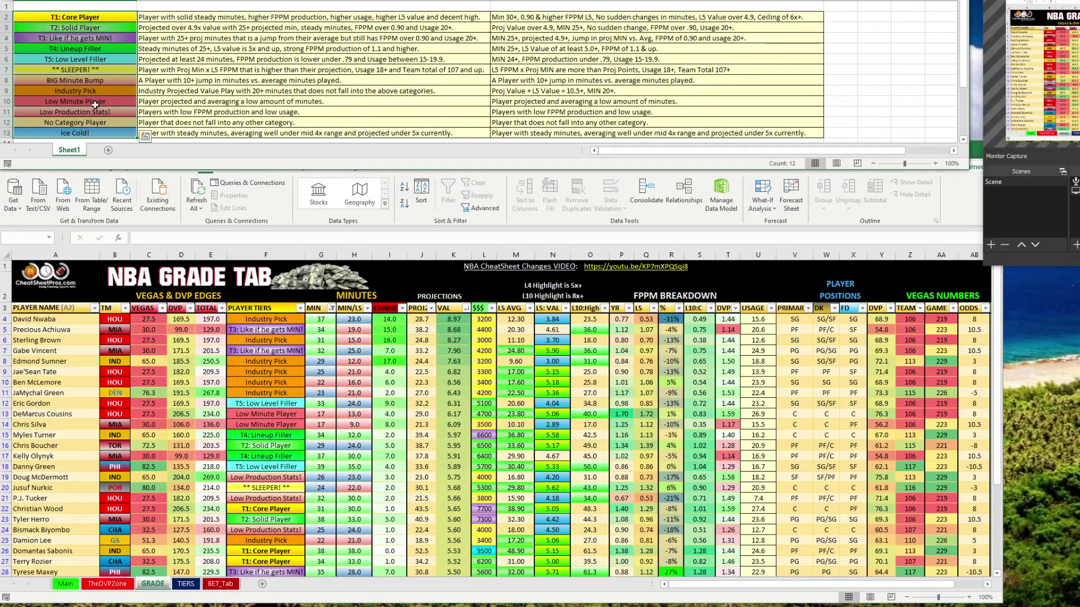
pyautogui.moveTo(106, 17); pyautogui.dragTo(109, 112)
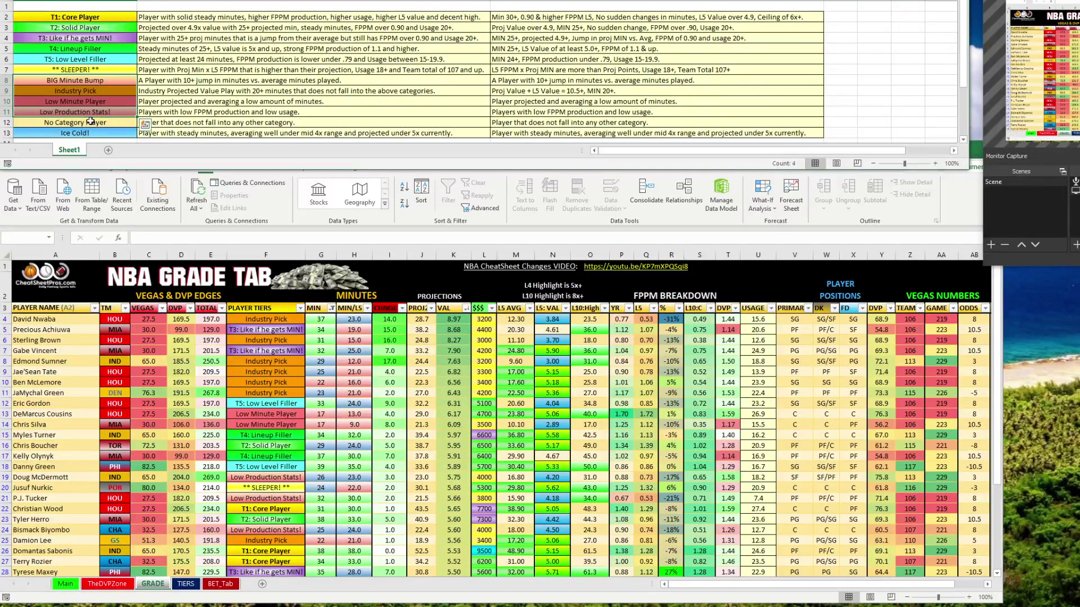
# Step: Select the Ice Cold!, No Category Player and T1: Core Player tier entries
pyautogui.click(93, 133)
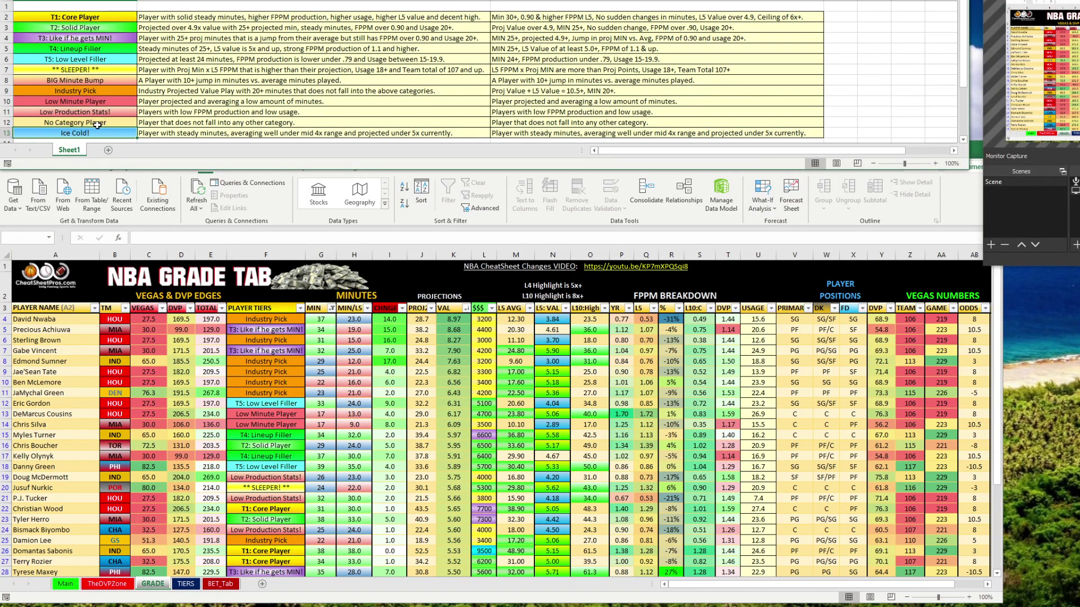
pyautogui.click(98, 124)
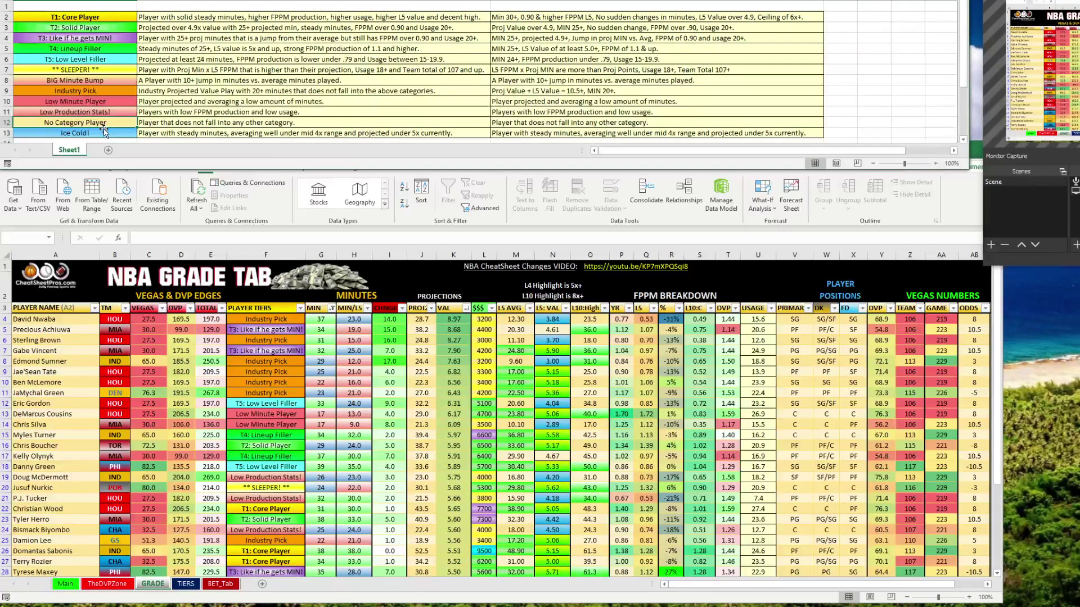
pyautogui.click(114, 18)
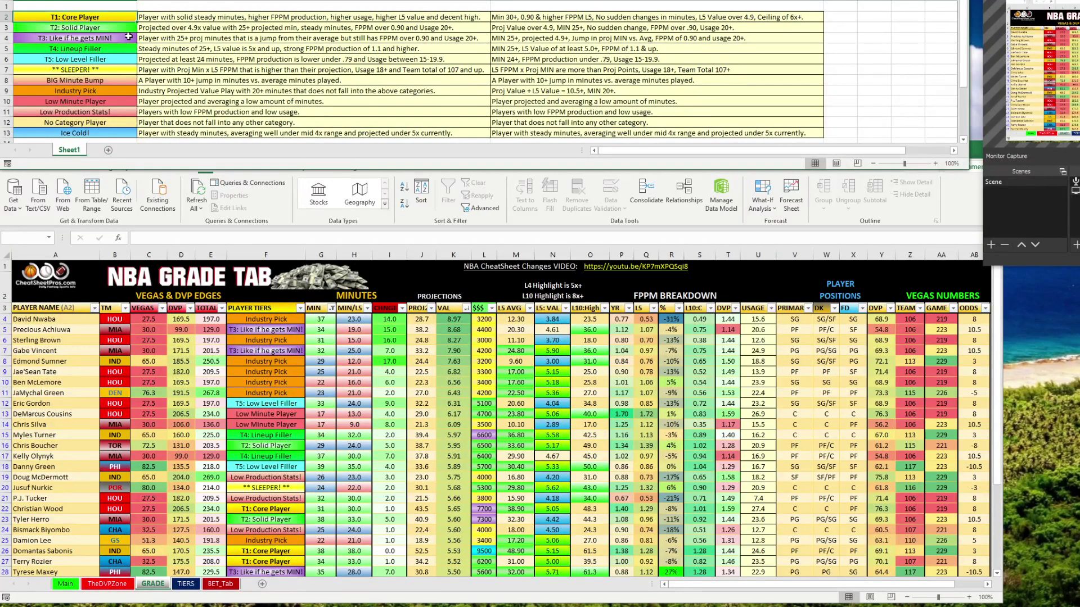
pyautogui.click(6, 16)
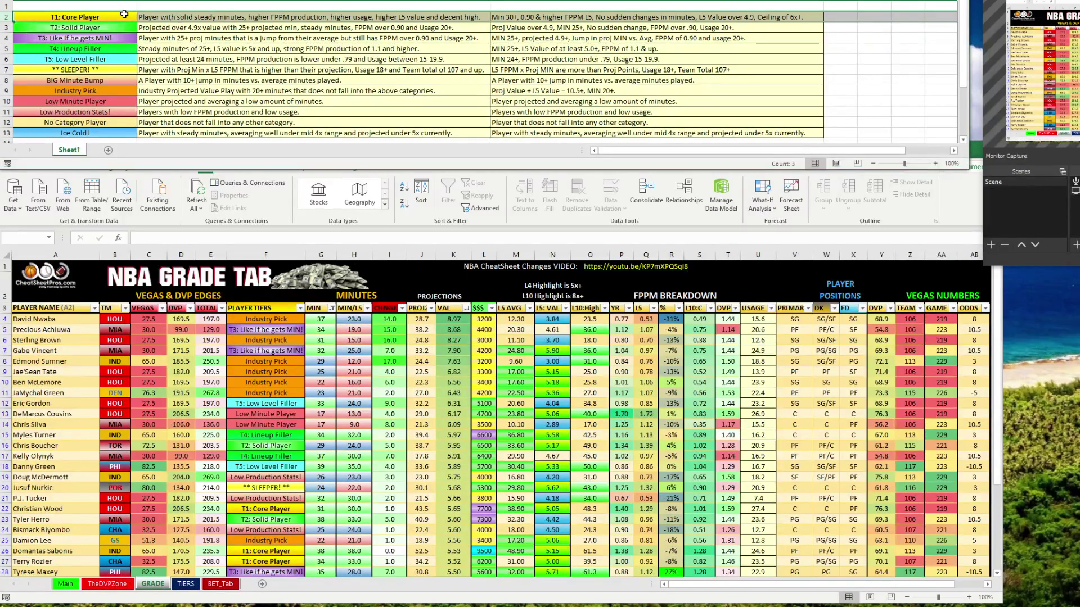
pyautogui.keyDown('shift'); pyautogui.click(187, 15); pyautogui.keyUp('shift')
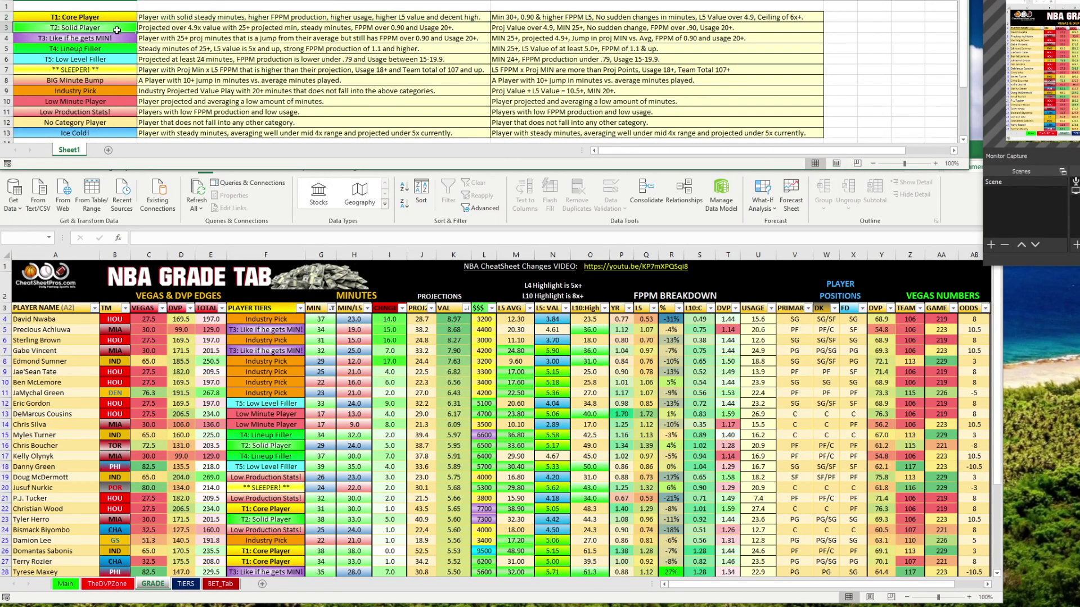
# Step: Select the T2 and T3 tier names and descriptions, and paste into the T4: Lineup Filler row
pyautogui.moveTo(121, 28); pyautogui.dragTo(180, 28)
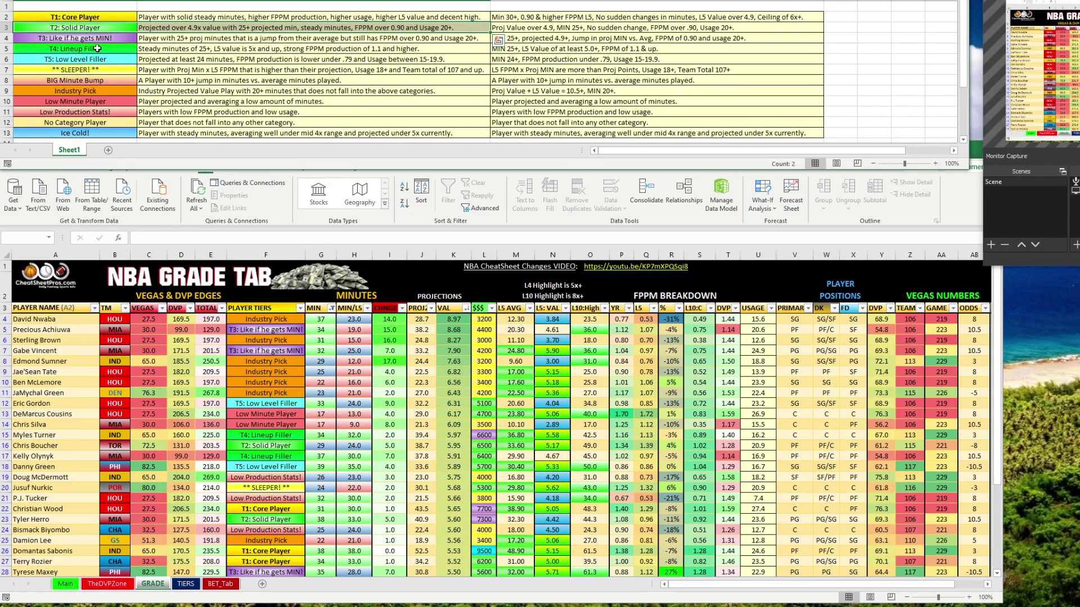
pyautogui.moveTo(113, 38); pyautogui.dragTo(214, 39)
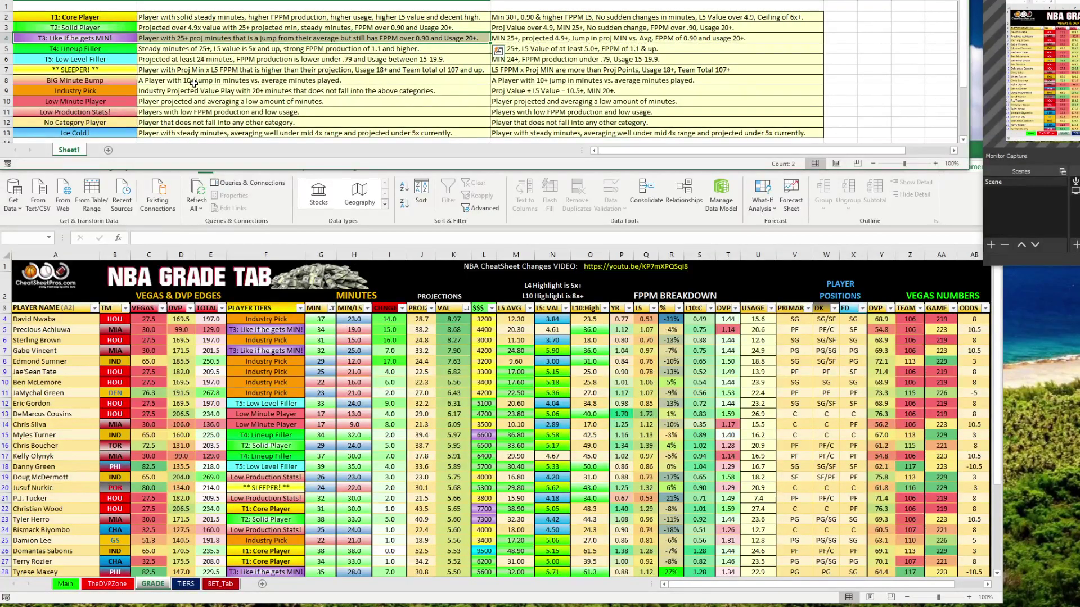
pyautogui.press('Down')
pyautogui.hotkey('ctrl', 'v')
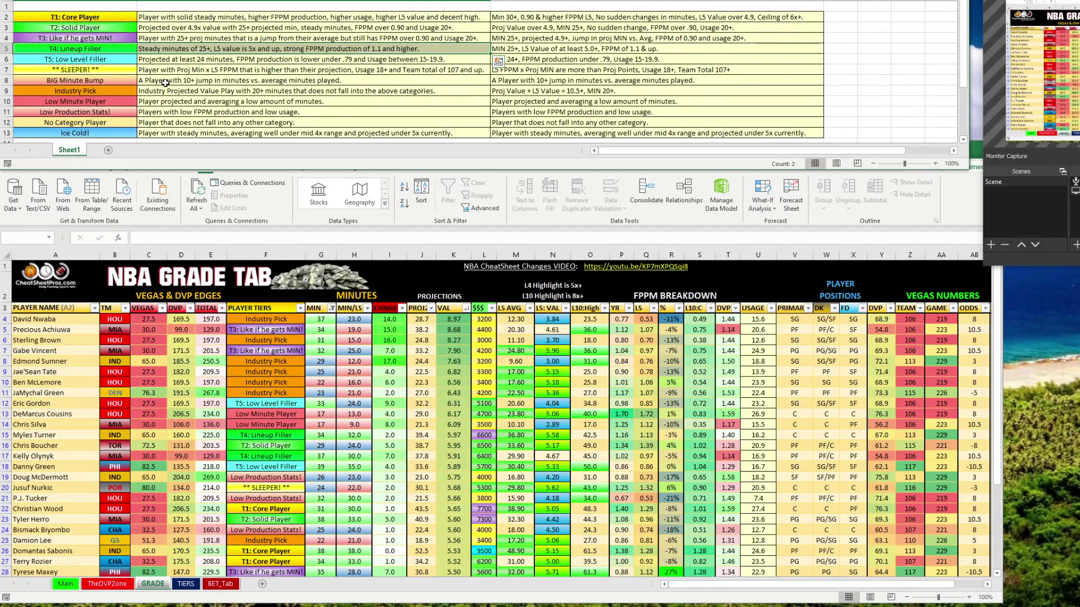
pyautogui.press('Escape')
# Step: Paste into the T5: Low Level Filler and SLEEPER tier rows of the legend
pyautogui.click(125, 59)
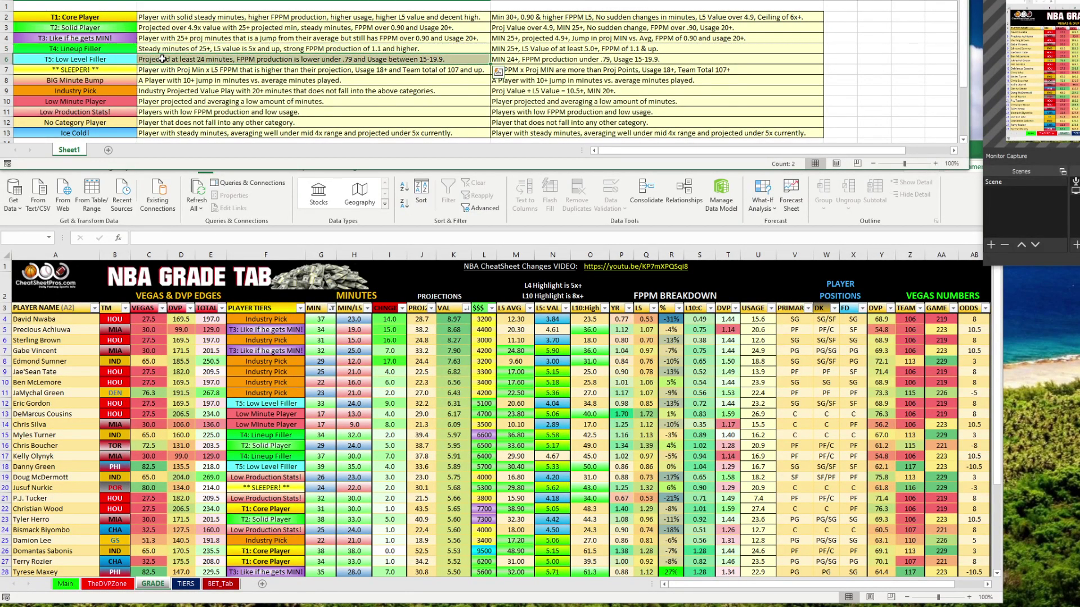
pyautogui.hotkey('ctrl', 'v')
pyautogui.click(115, 69)
pyautogui.hotkey('ctrl', 'v')
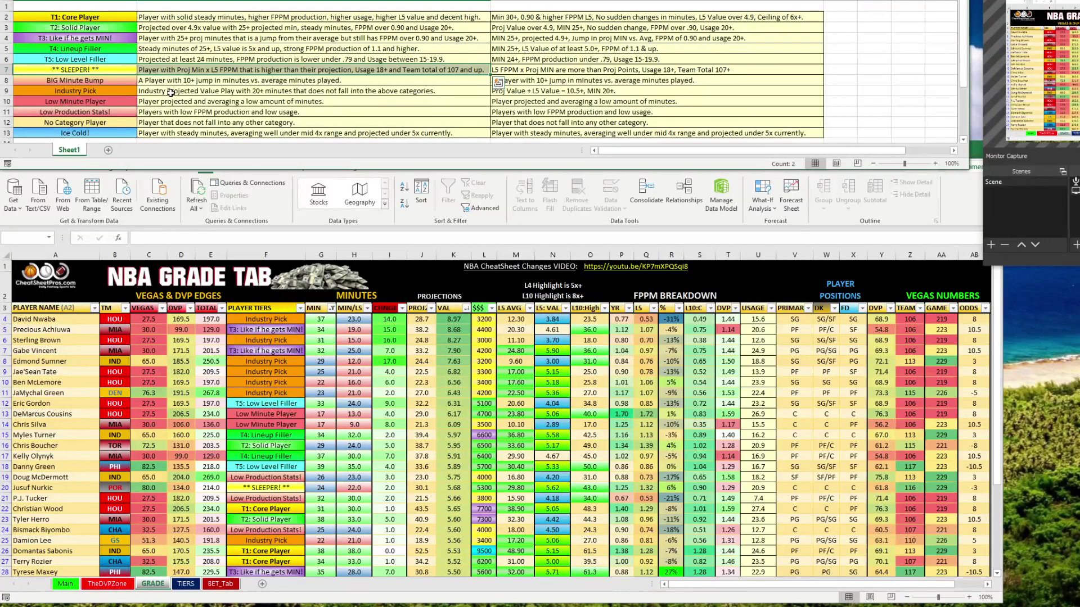
# Step: Review the BIG Minute Bump, Industry Pick, Low Minute and Low Production Stats! tiers
pyautogui.click(121, 70)
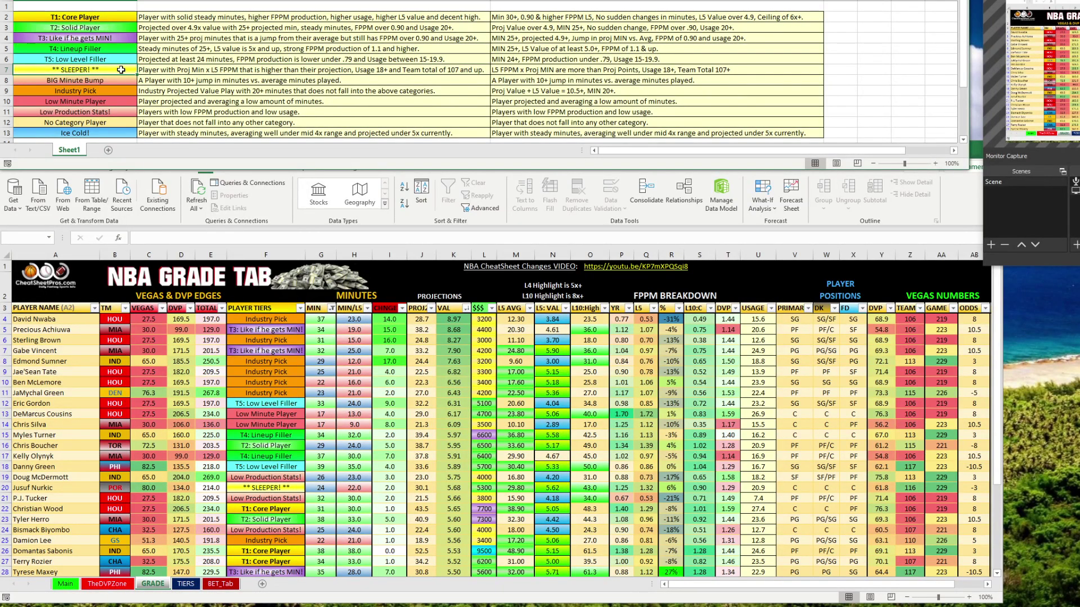
pyautogui.moveTo(120, 81); pyautogui.dragTo(184, 113)
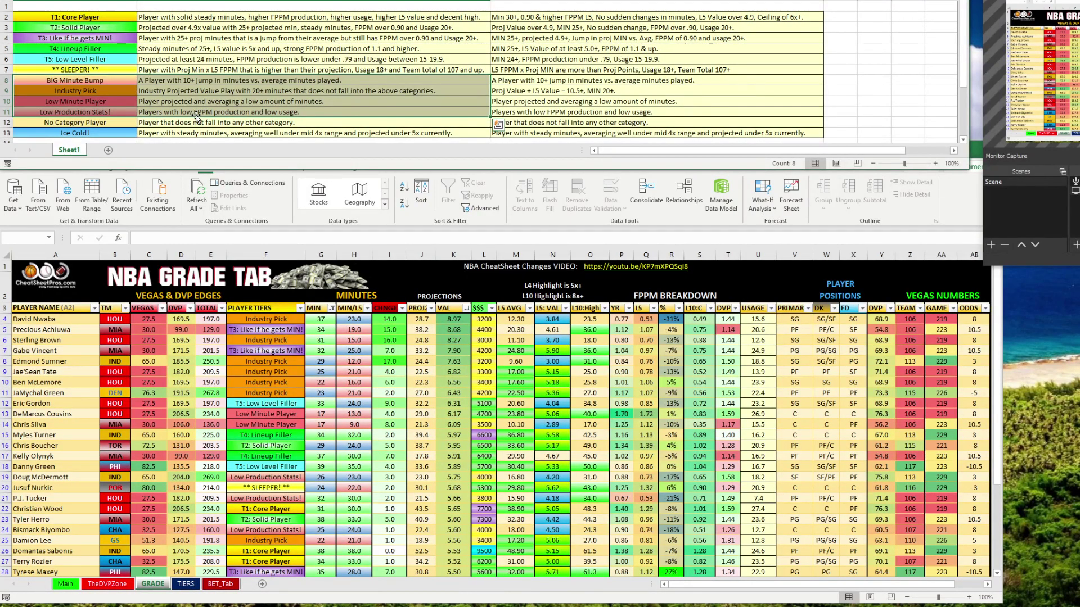
pyautogui.click(110, 80)
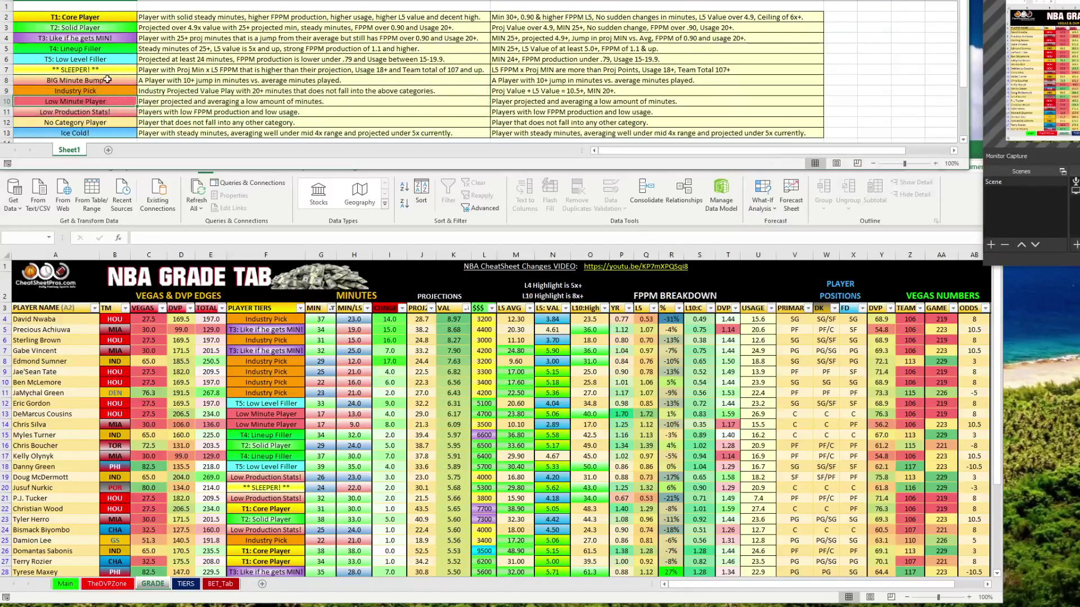
pyautogui.click(130, 103)
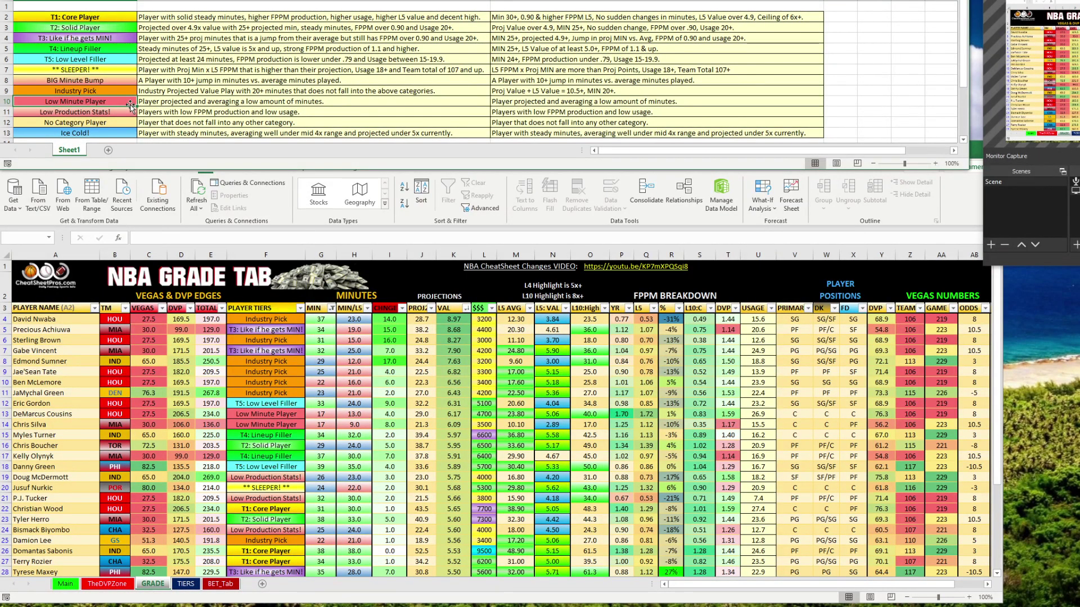
pyautogui.click(129, 112)
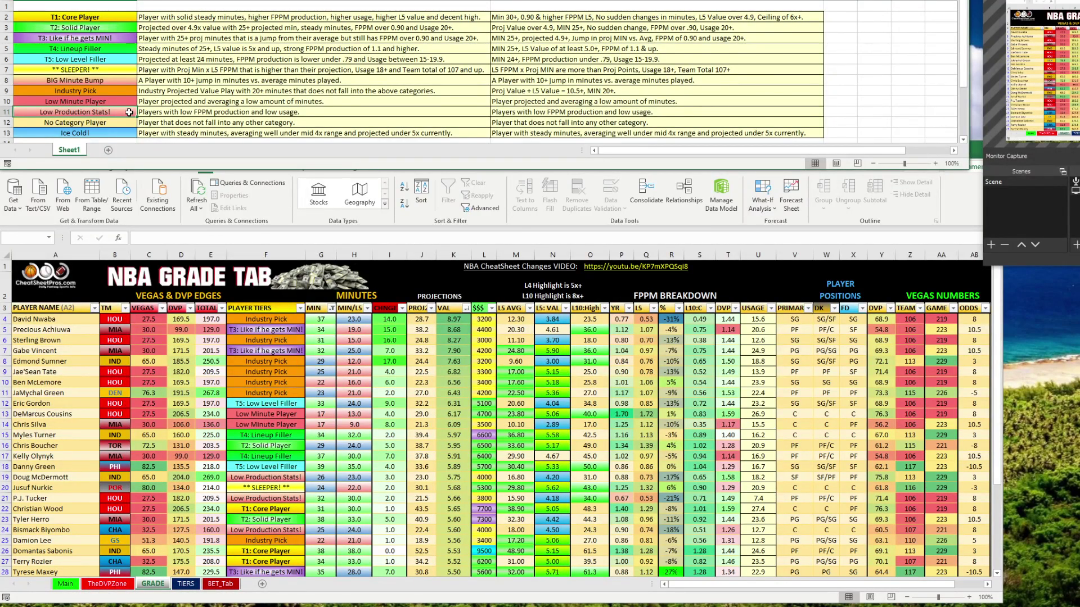
pyautogui.click(128, 130)
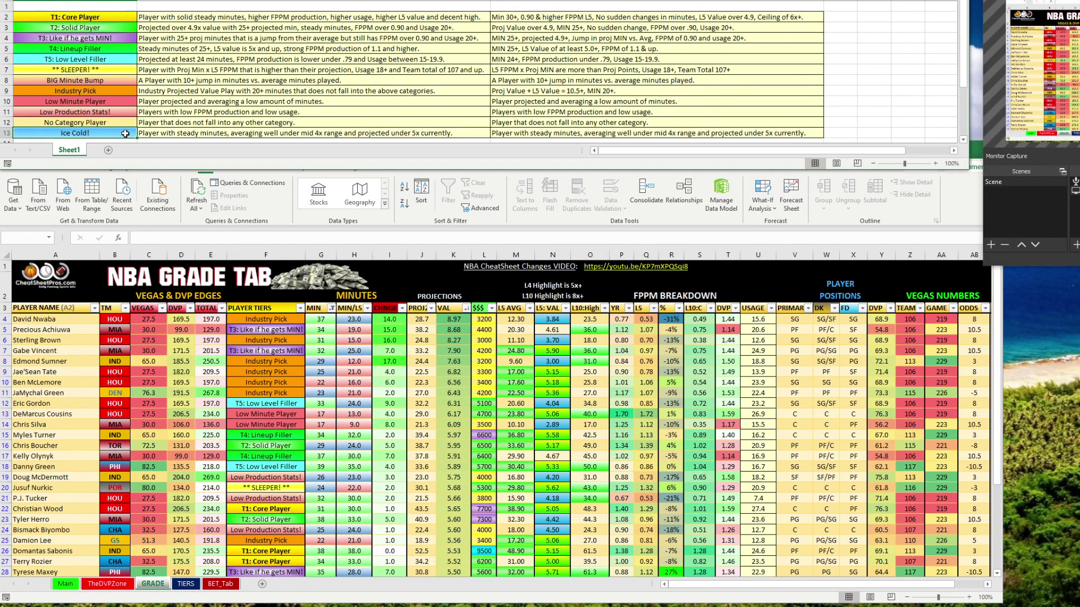
pyautogui.moveTo(118, 17); pyautogui.dragTo(112, 124)
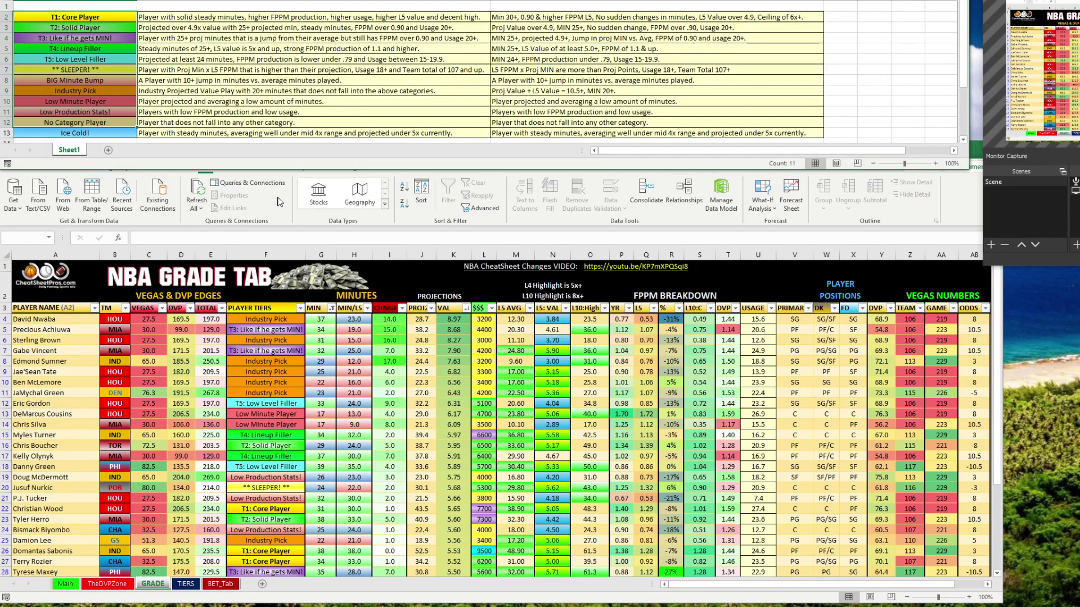
# Step: Enlarge the NBA Grade Tab window and sort players by VAL, largest first (8.97)
pyautogui.click(344, 171)
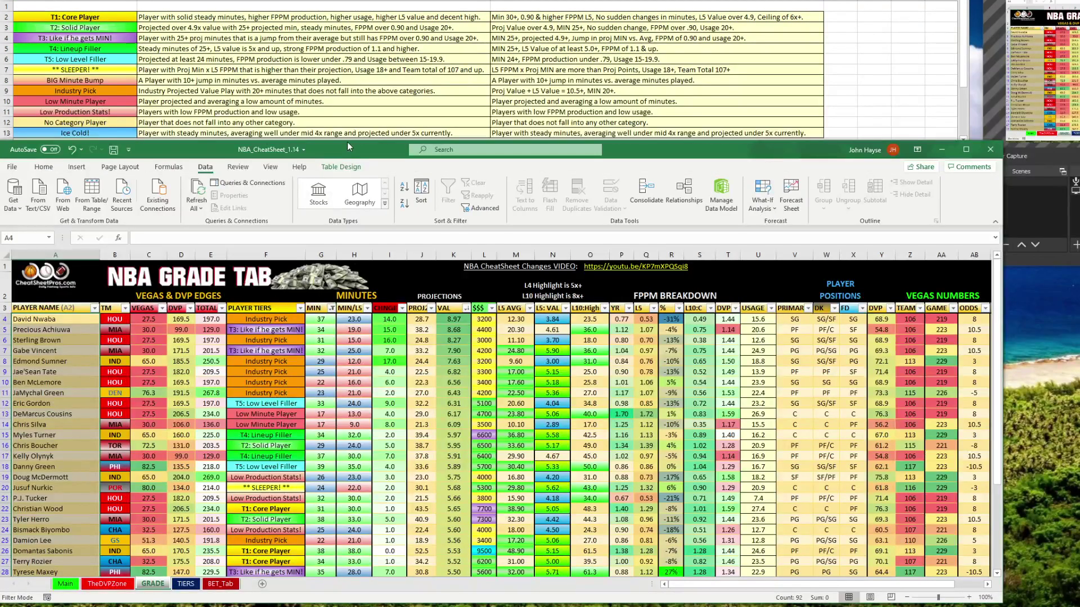
pyautogui.moveTo(346, 141); pyautogui.dragTo(342, 0)
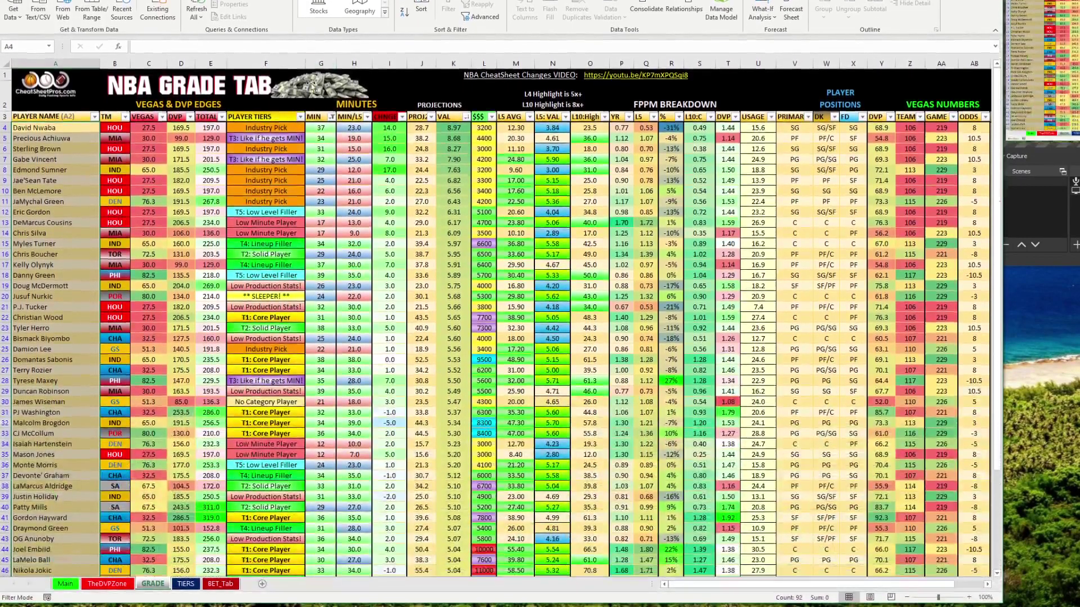
pyautogui.click(466, 116)
pyautogui.click(450, 145)
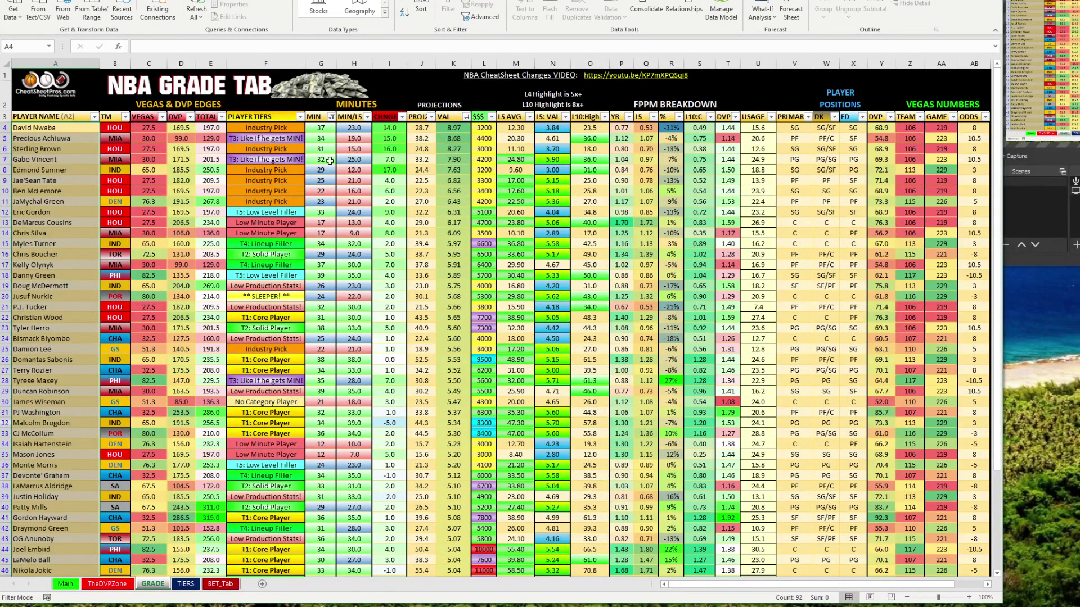
pyautogui.click(265, 63)
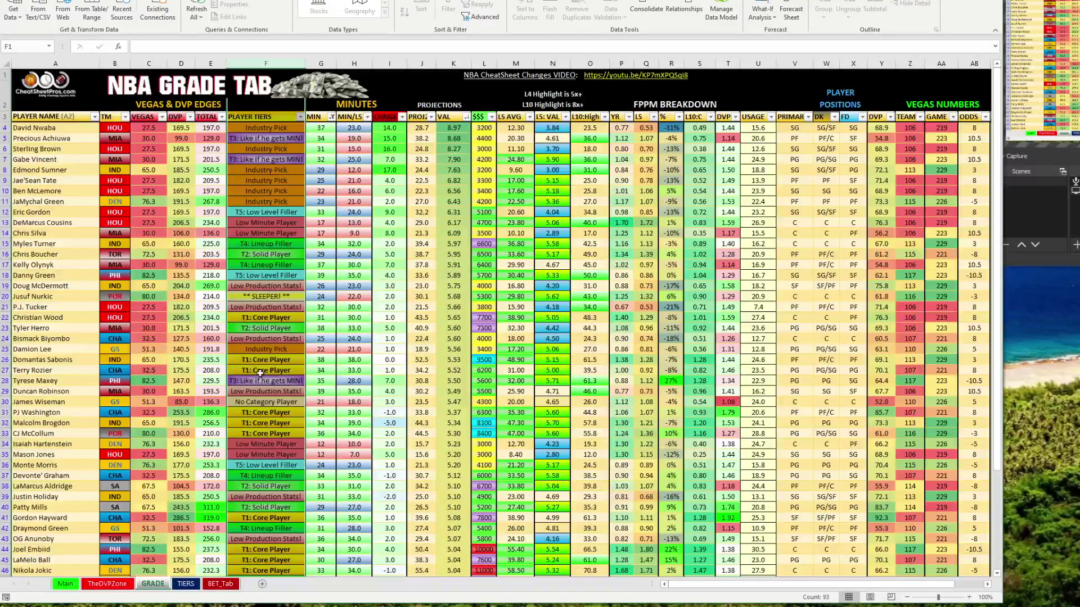
pyautogui.click(456, 63)
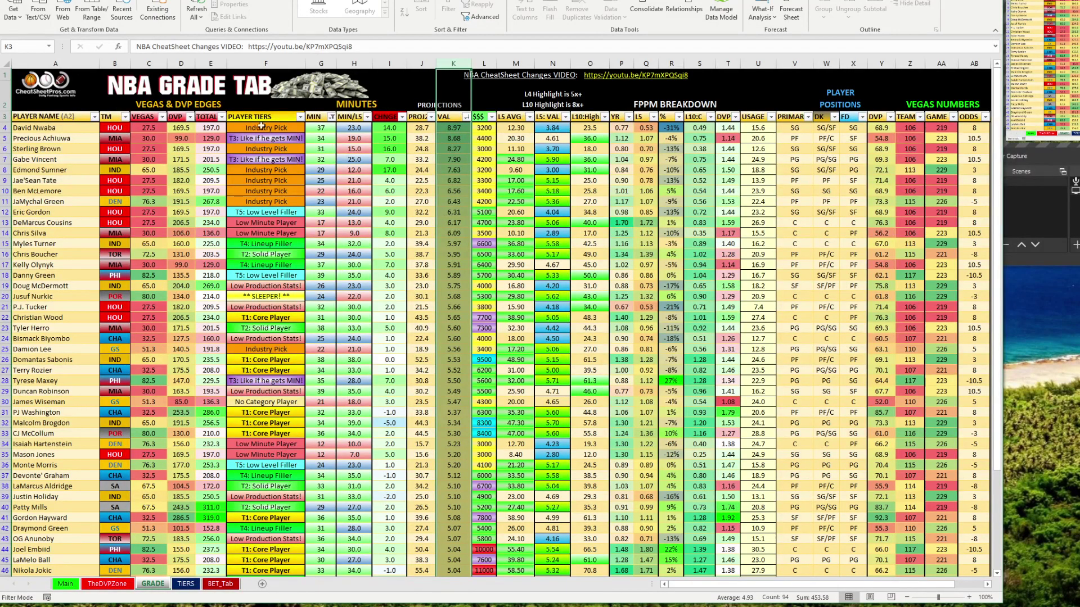
pyautogui.click(266, 64)
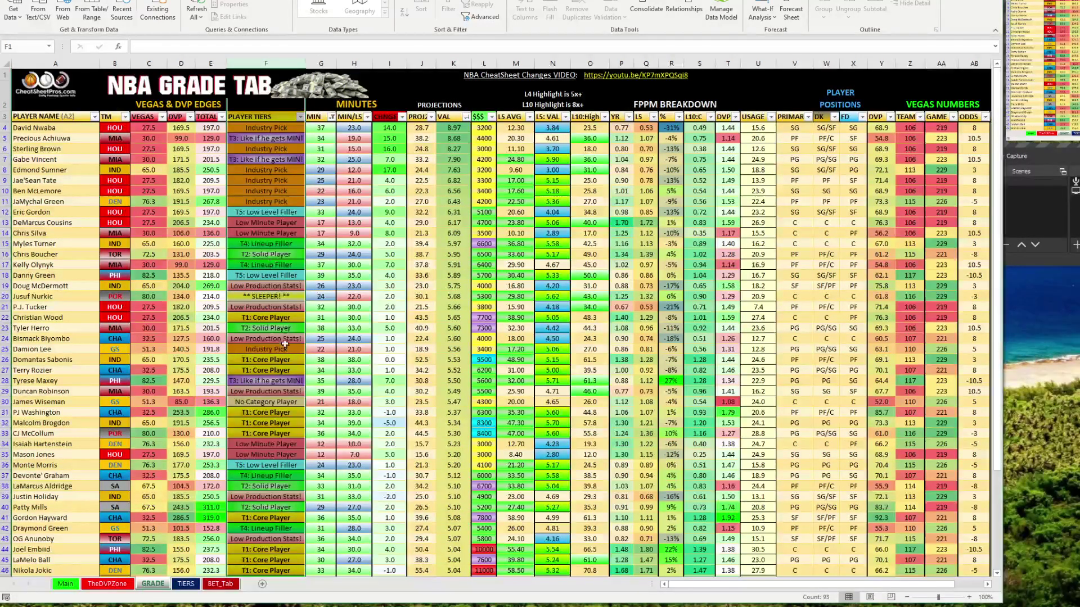
pyautogui.click(268, 129)
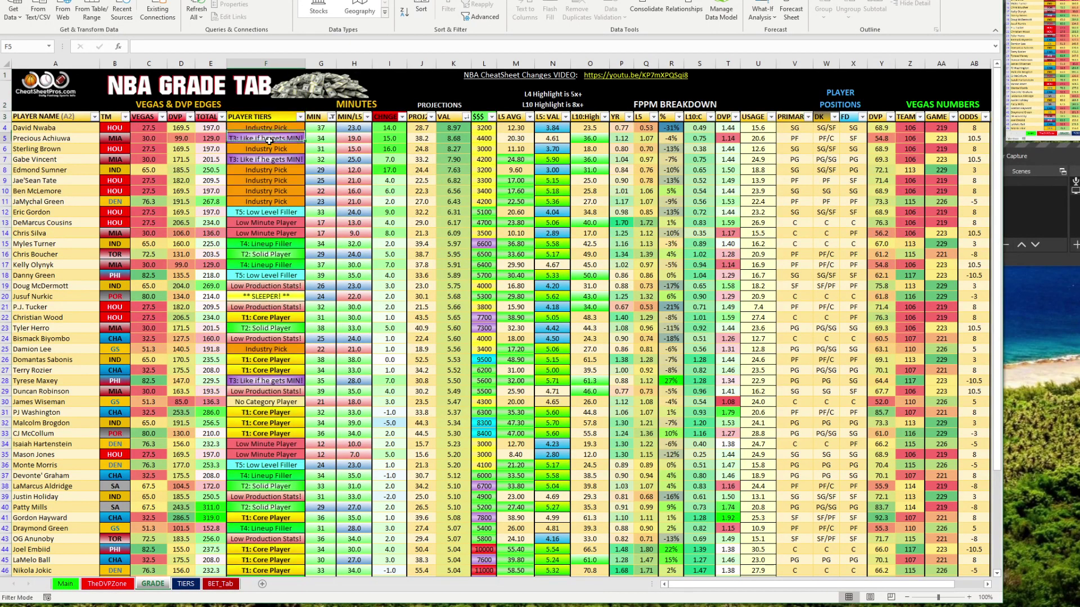
pyautogui.press('Down')
pyautogui.press('Down')
pyautogui.press('Down')
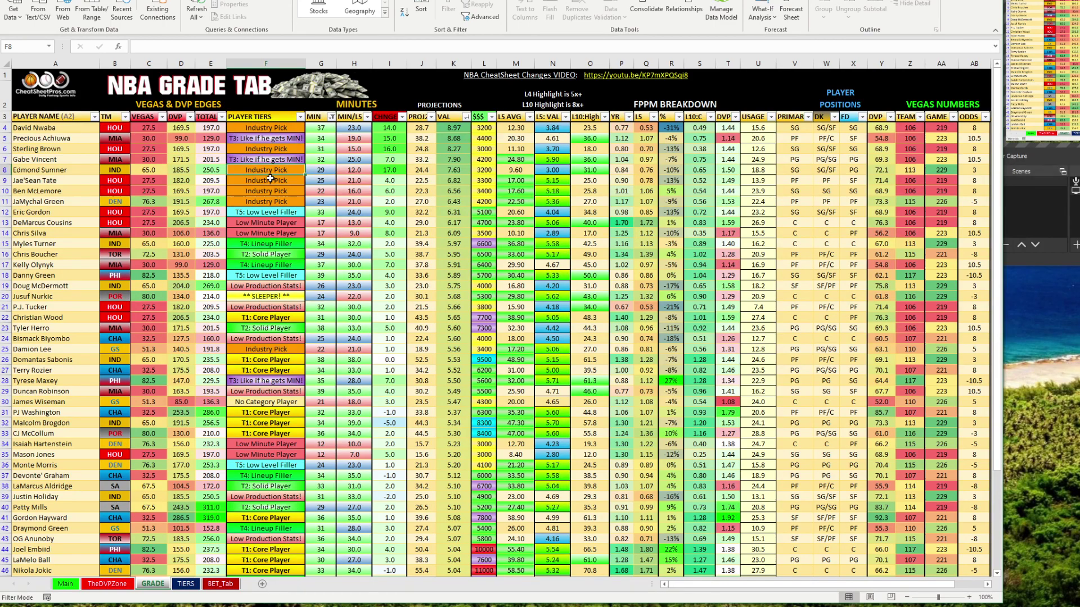
pyautogui.moveTo(273, 170); pyautogui.dragTo(275, 202)
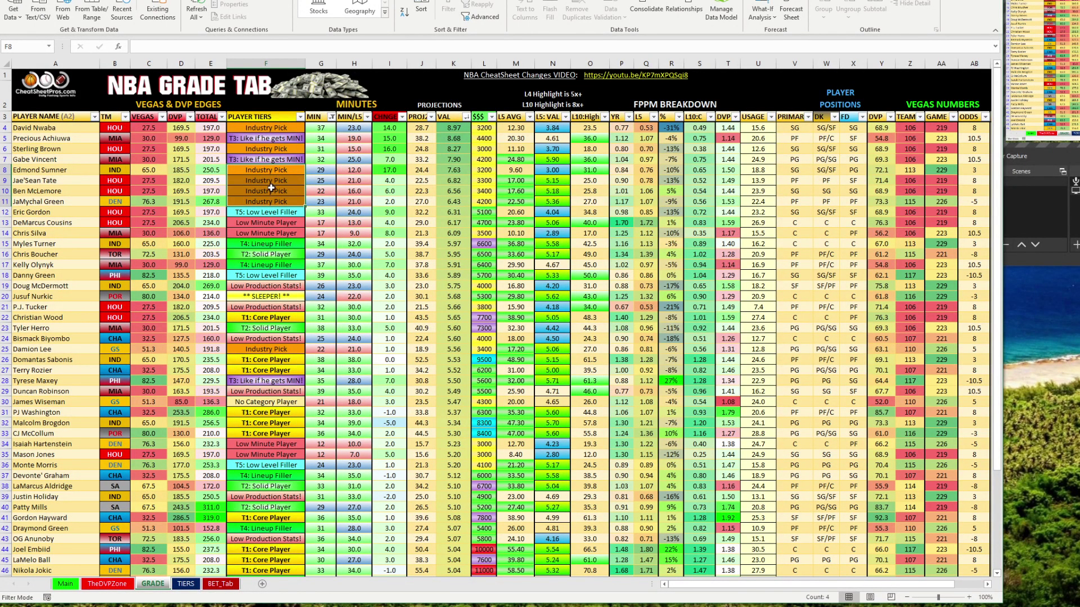
pyautogui.moveTo(448, 171); pyautogui.dragTo(420, 206)
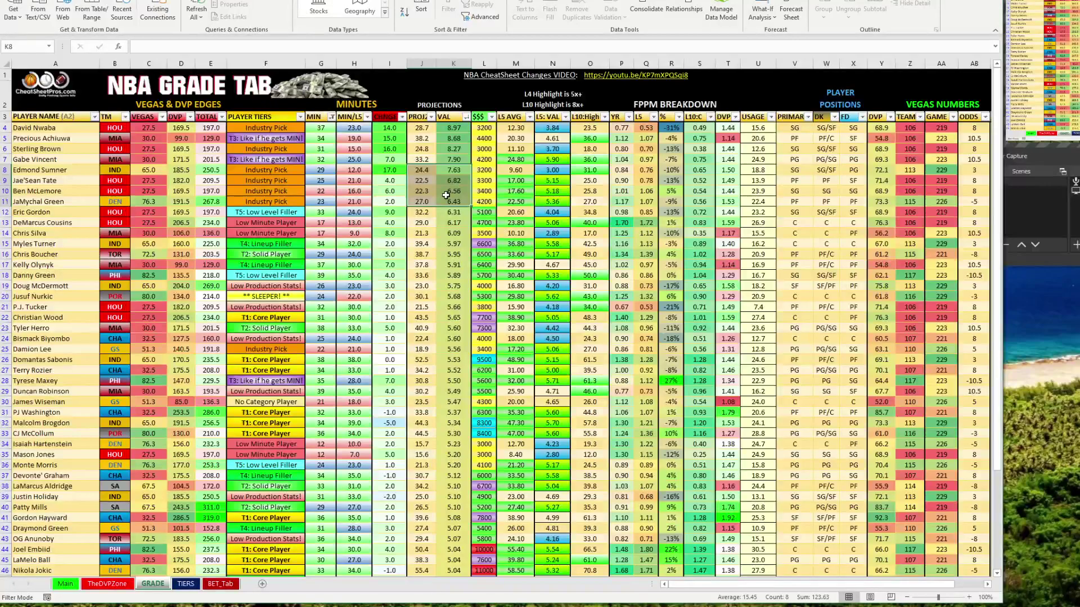
pyautogui.click(282, 131)
pyautogui.click(285, 148)
pyautogui.click(285, 170)
pyautogui.click(284, 180)
pyautogui.click(282, 190)
pyautogui.click(280, 201)
pyautogui.click(65, 128)
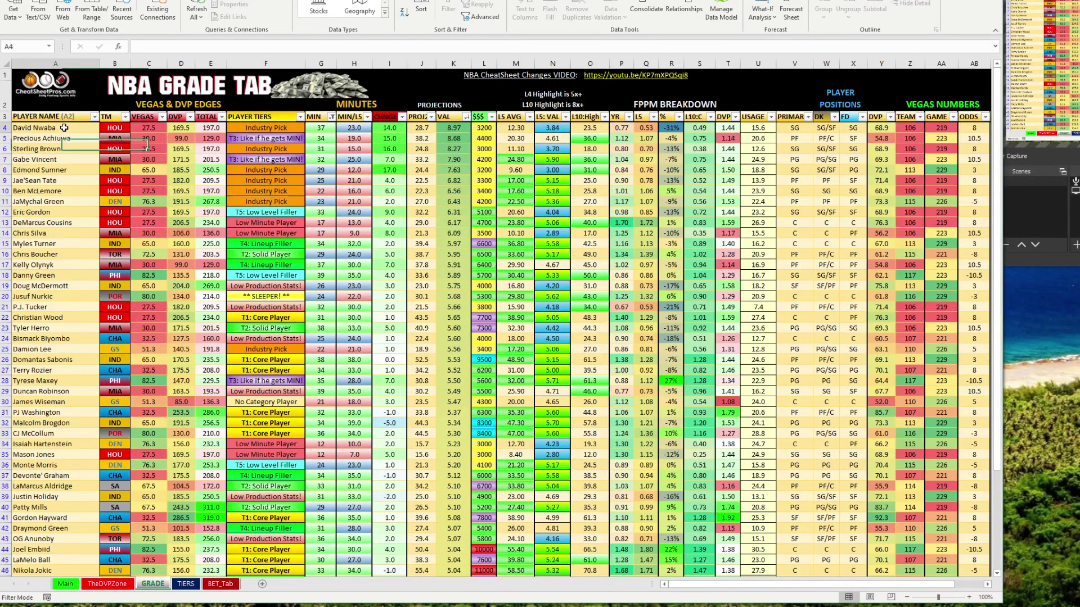
pyautogui.click(5, 128)
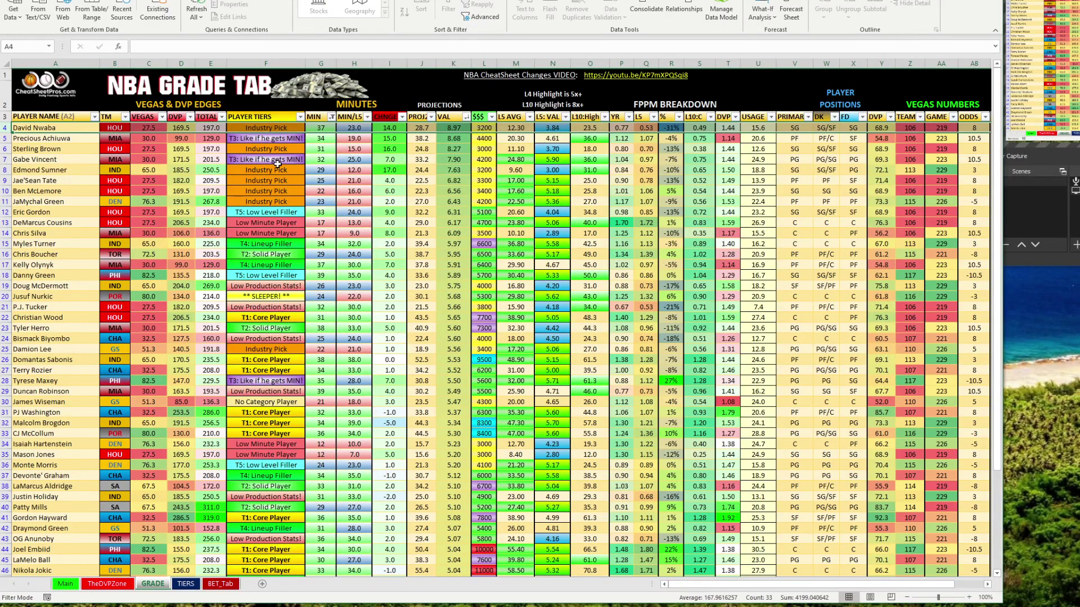
pyautogui.click(354, 128)
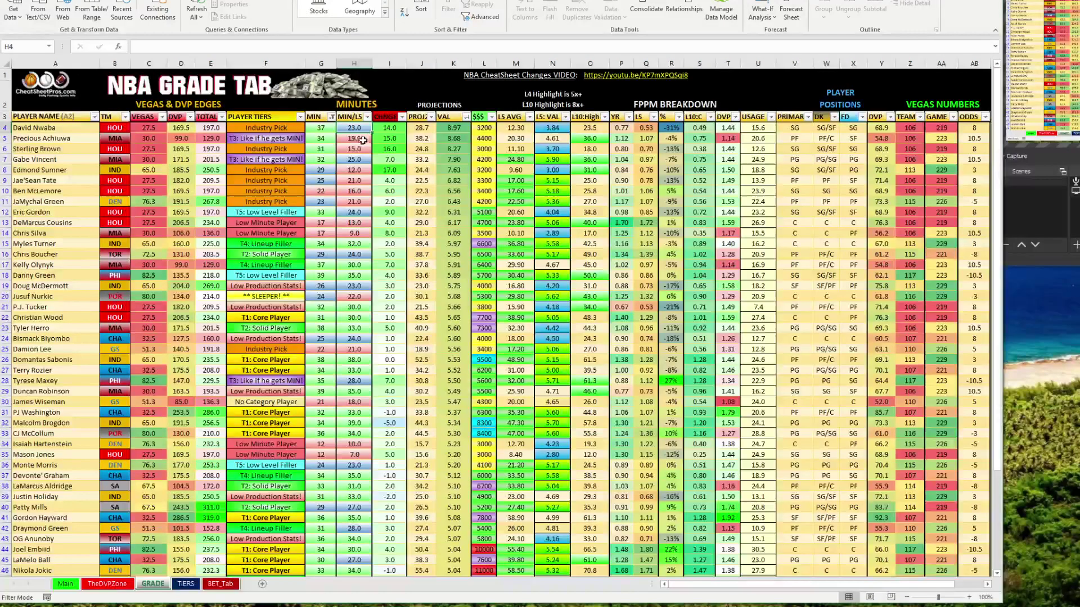
pyautogui.click(324, 129)
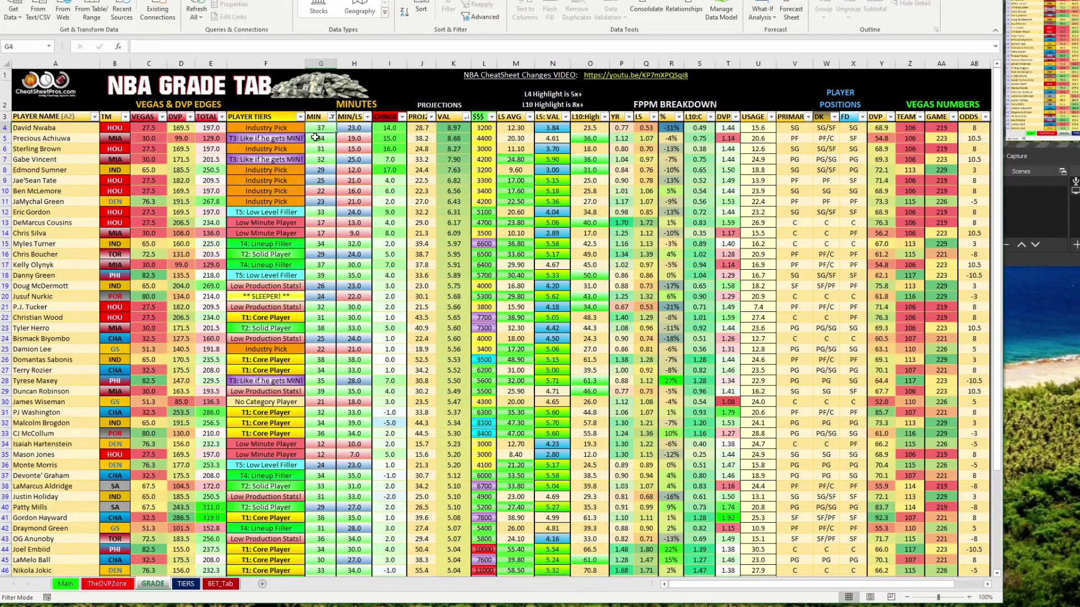
pyautogui.click(385, 131)
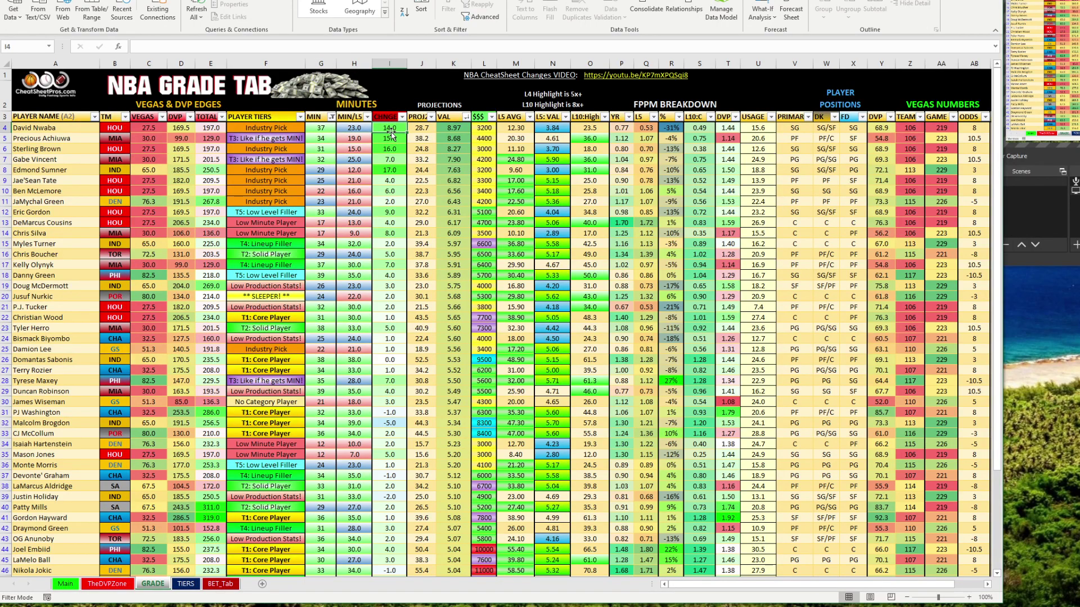
pyautogui.click(446, 130)
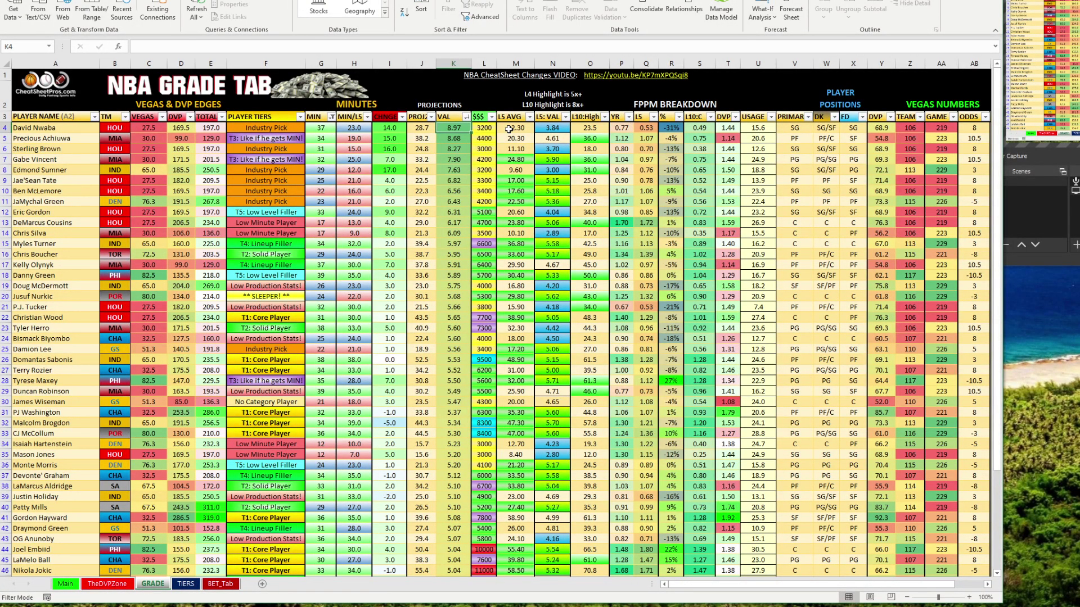
pyautogui.moveTo(513, 129); pyautogui.dragTo(699, 128)
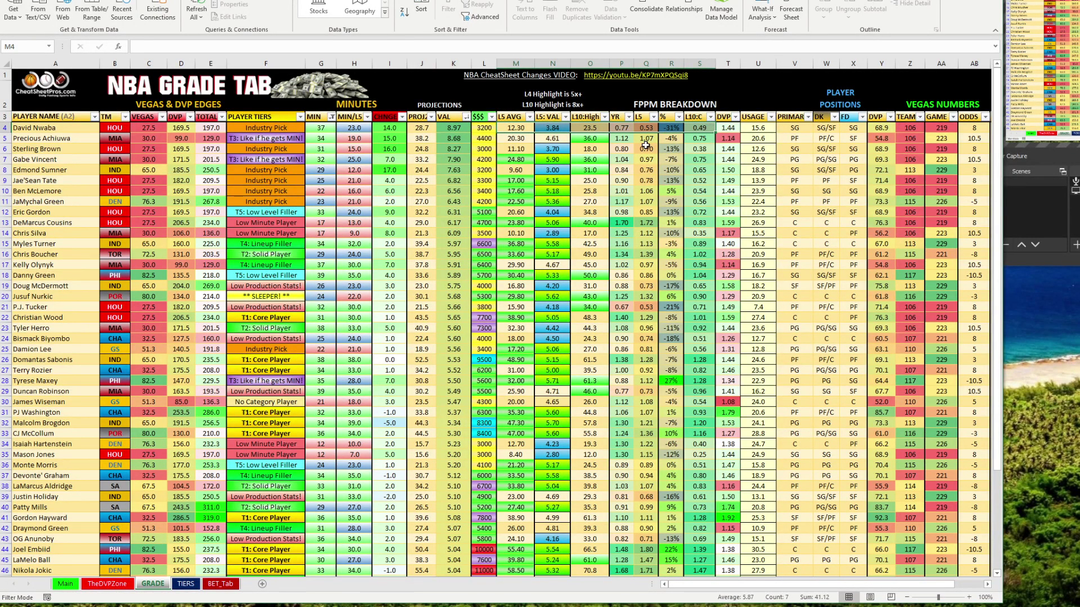
pyautogui.click(268, 143)
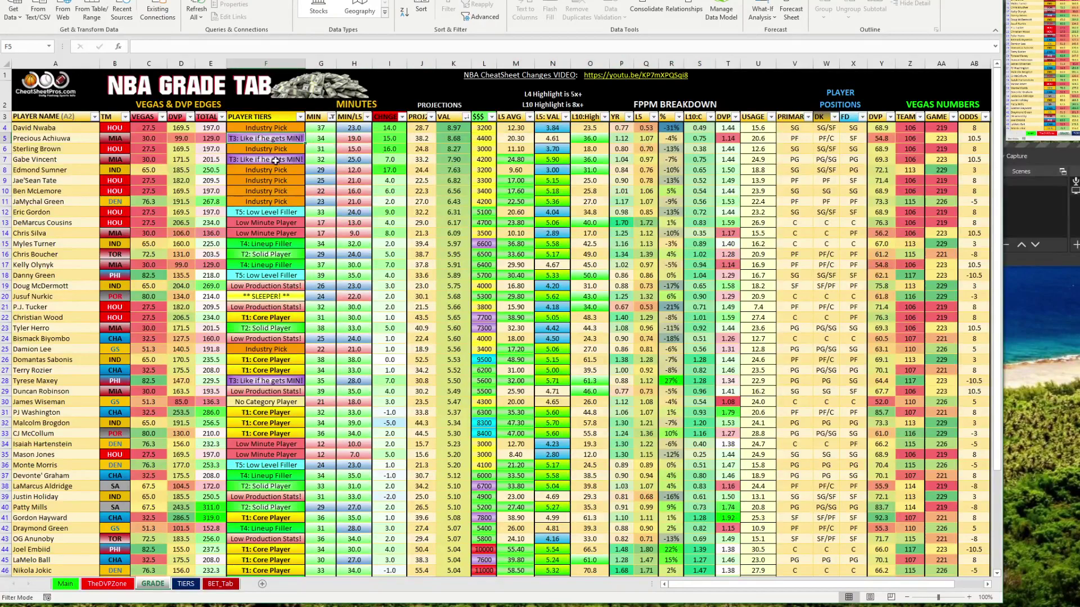
pyautogui.press('Down')
pyautogui.press('Down')
pyautogui.moveTo(47, 138); pyautogui.dragTo(290, 139)
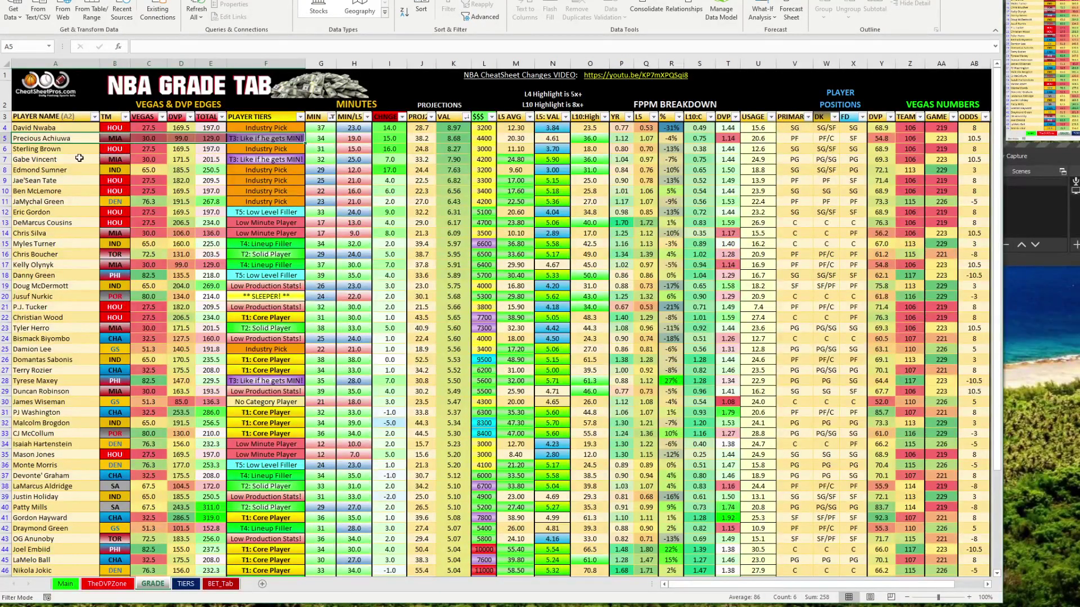
pyautogui.keyDown('ctrl'); pyautogui.moveTo(75, 160); pyautogui.dragTo(248, 159); pyautogui.keyUp('ctrl')
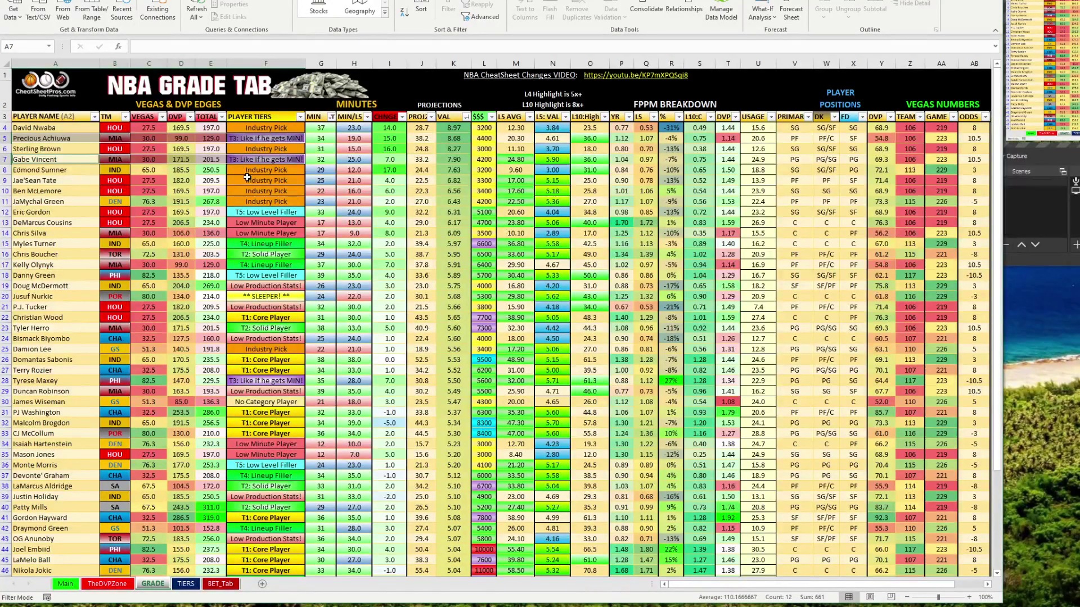
pyautogui.click(348, 139)
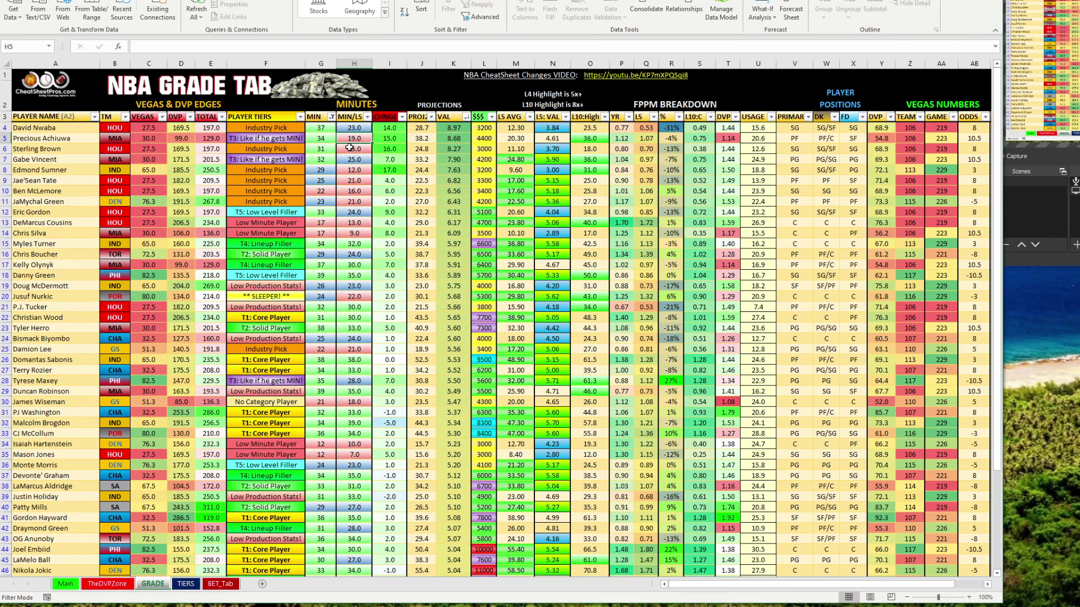
pyautogui.click(324, 139)
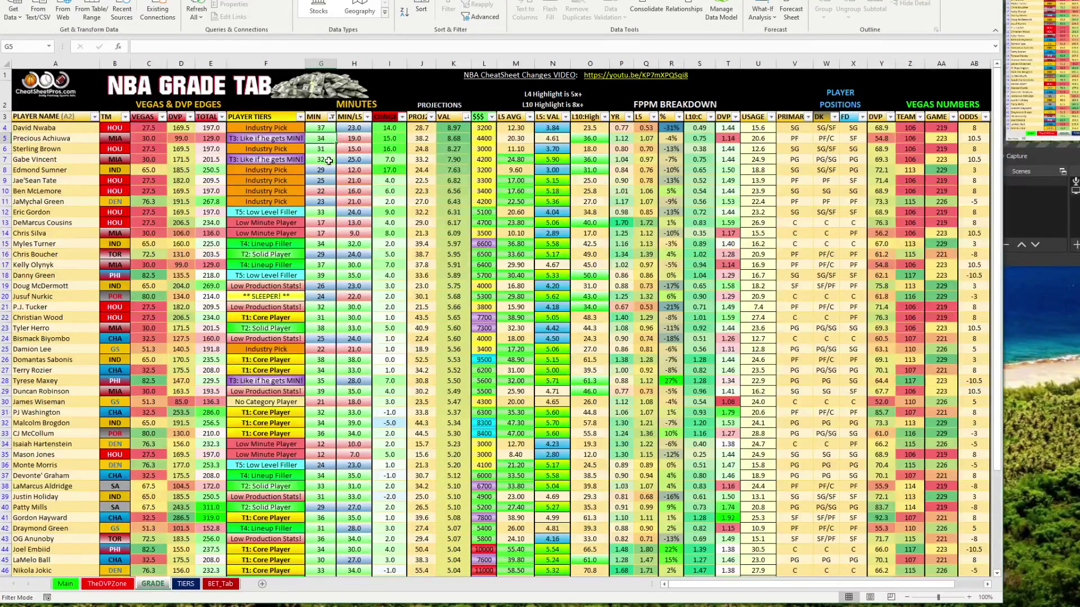
pyautogui.click(351, 160)
pyautogui.click(324, 159)
pyautogui.click(346, 141)
pyautogui.click(327, 140)
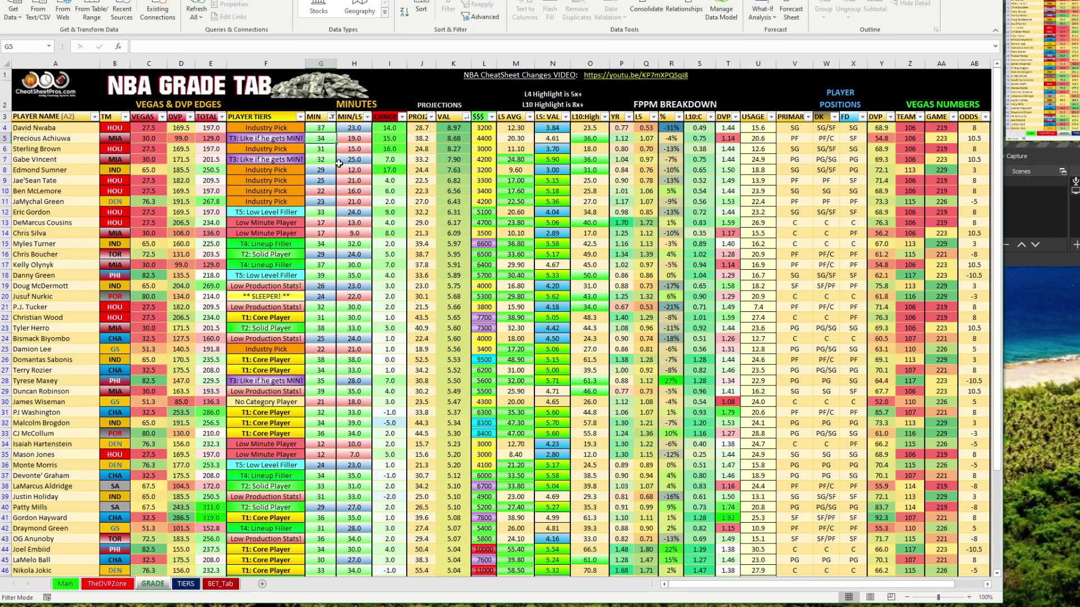
pyautogui.click(388, 140)
pyautogui.click(389, 160)
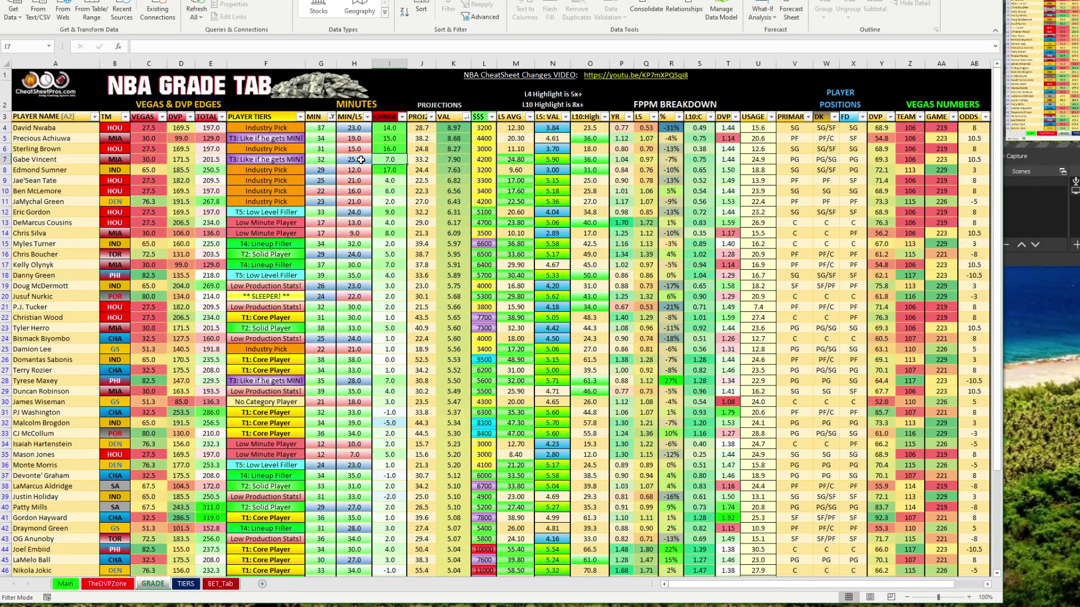
pyautogui.click(344, 161)
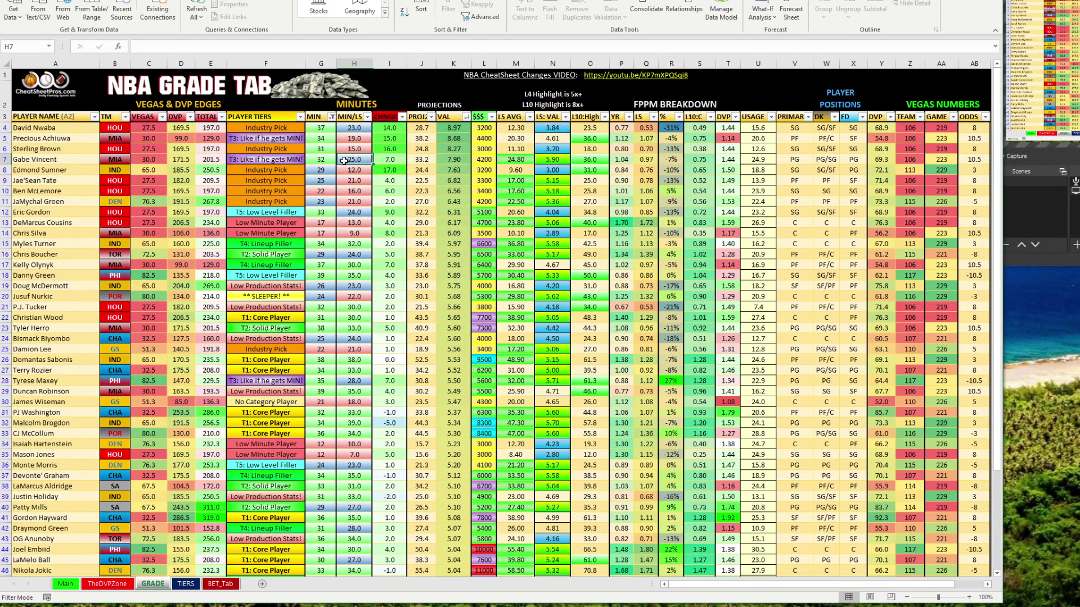
pyautogui.click(285, 138)
pyautogui.click(290, 160)
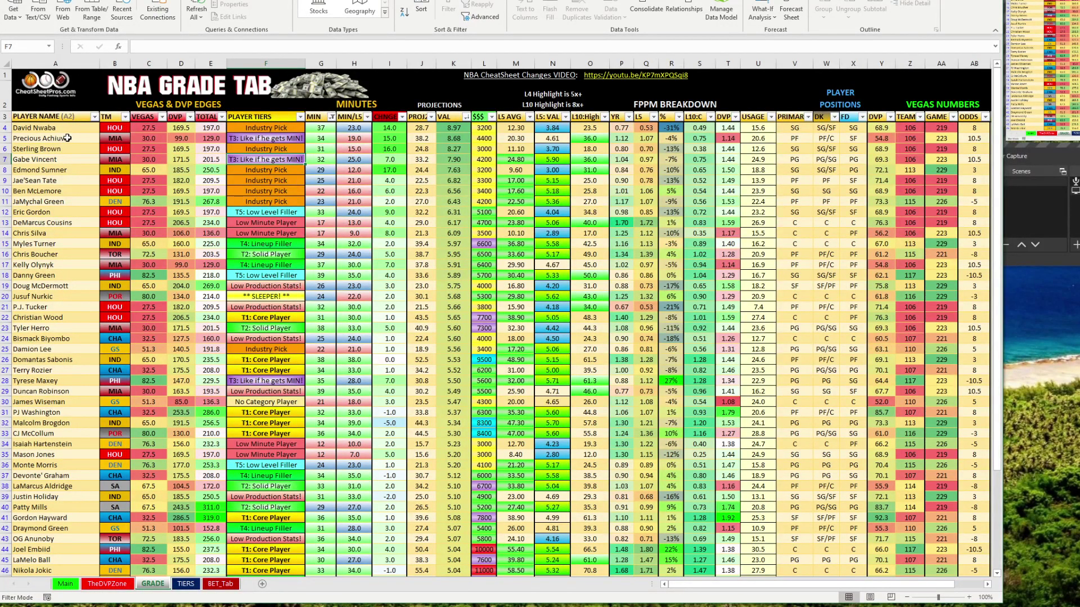
pyautogui.moveTo(67, 138); pyautogui.dragTo(713, 140)
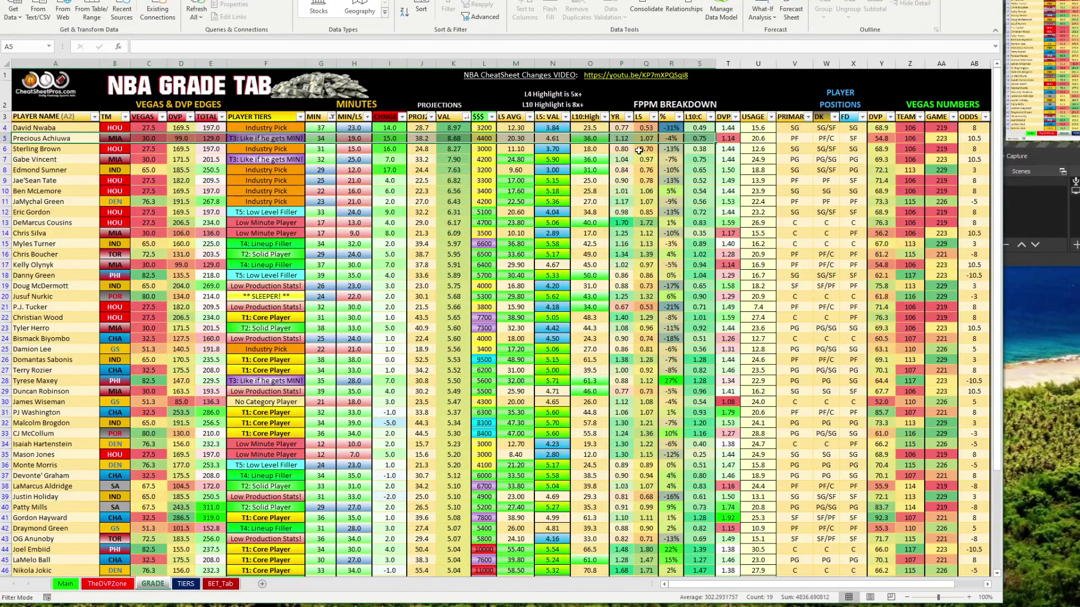
pyautogui.moveTo(620, 138); pyautogui.dragTo(644, 138)
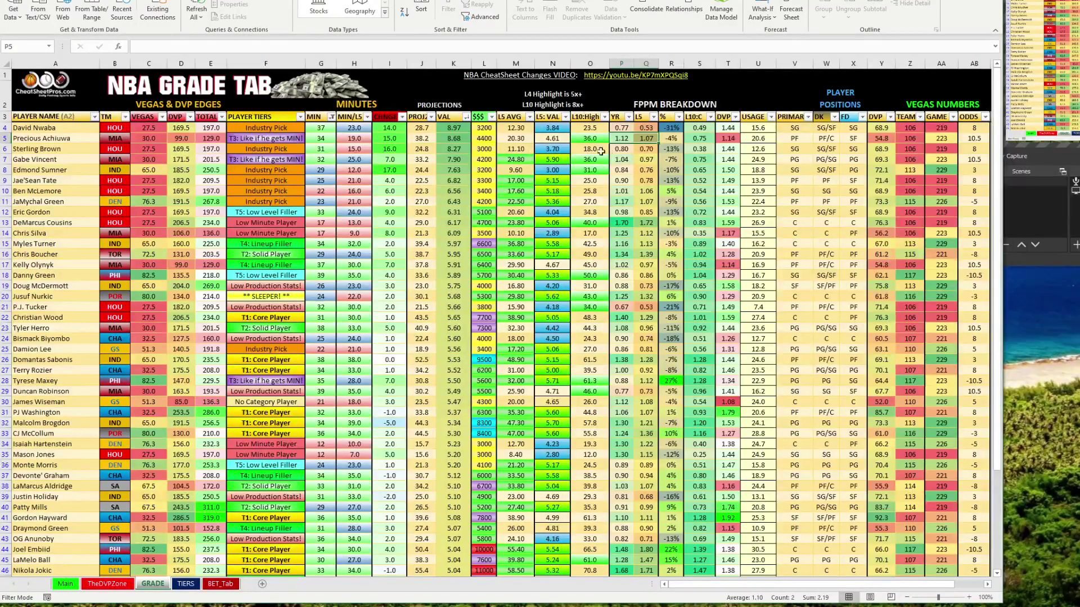
pyautogui.click(53, 139)
pyautogui.moveTo(105, 140); pyautogui.dragTo(281, 140)
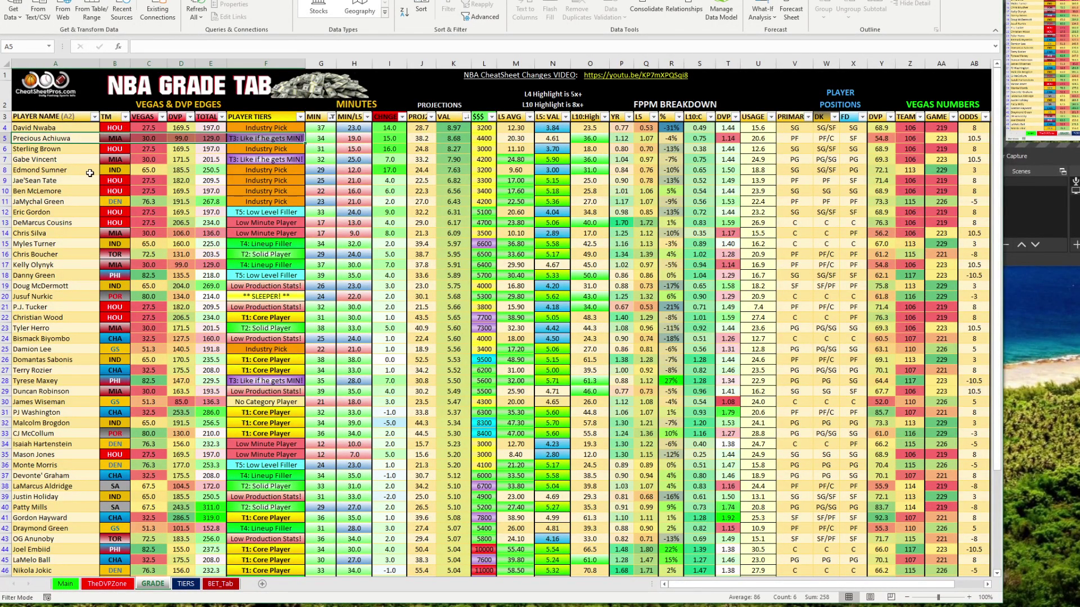
pyautogui.moveTo(73, 160); pyautogui.dragTo(645, 160)
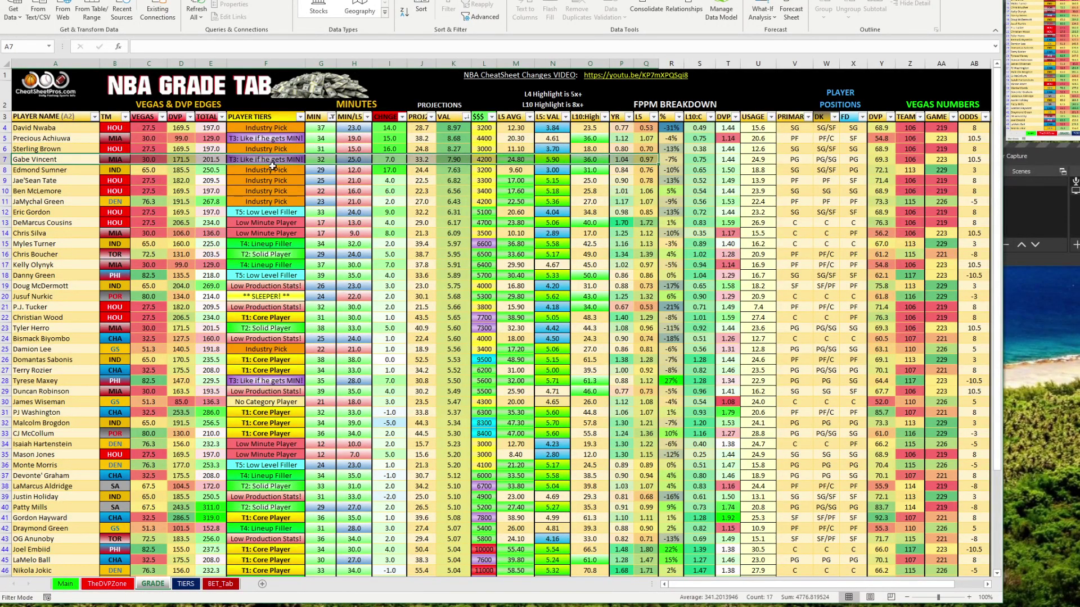
pyautogui.moveTo(35, 141); pyautogui.dragTo(762, 149)
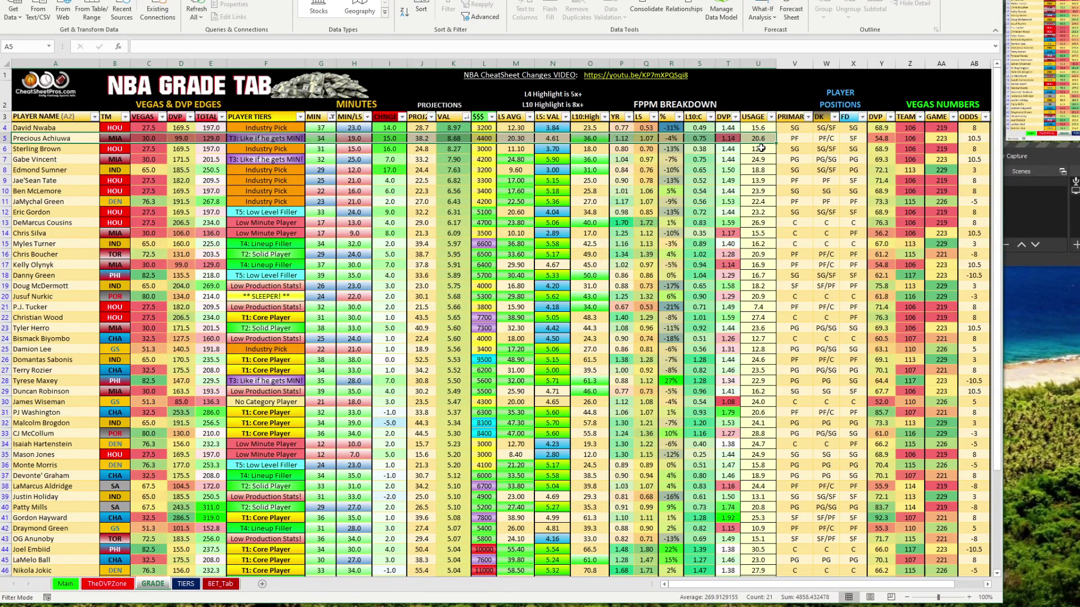
pyautogui.moveTo(79, 162); pyautogui.dragTo(755, 162)
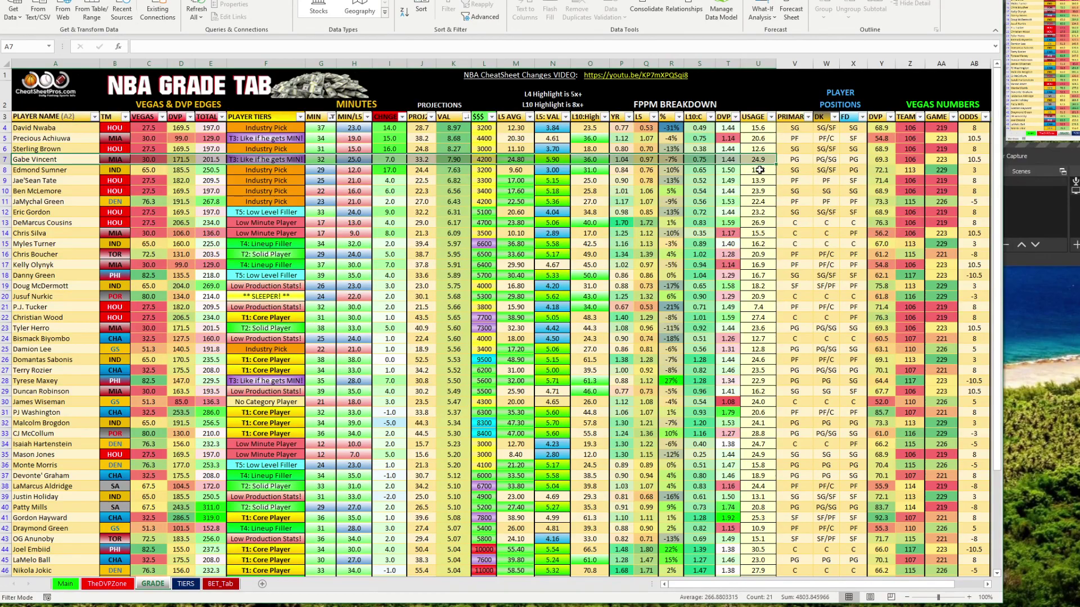
pyautogui.click(762, 130)
pyautogui.click(760, 150)
pyautogui.click(766, 170)
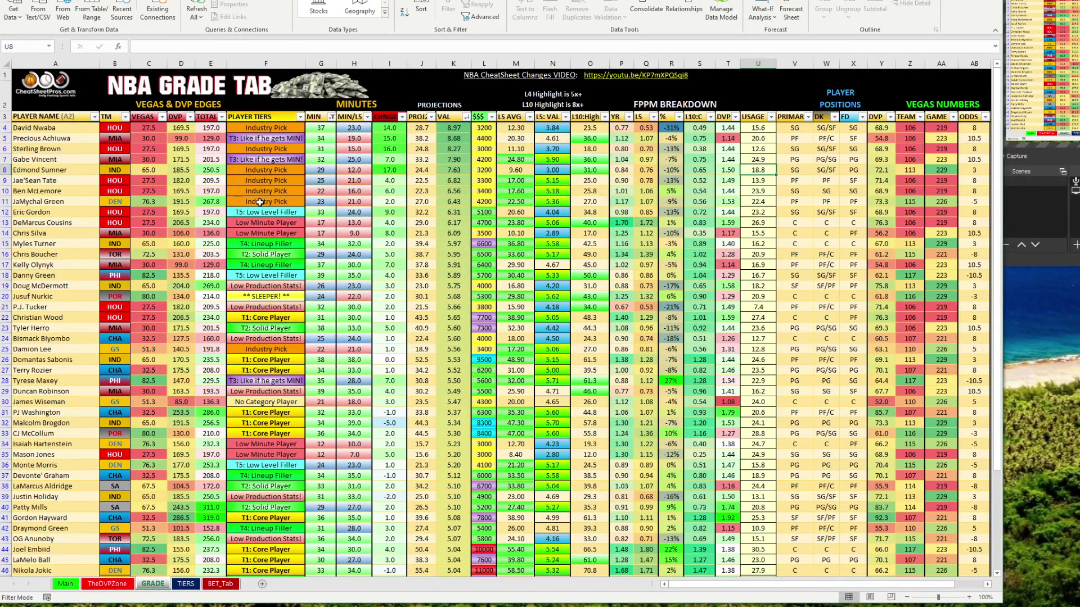
pyautogui.click(269, 158)
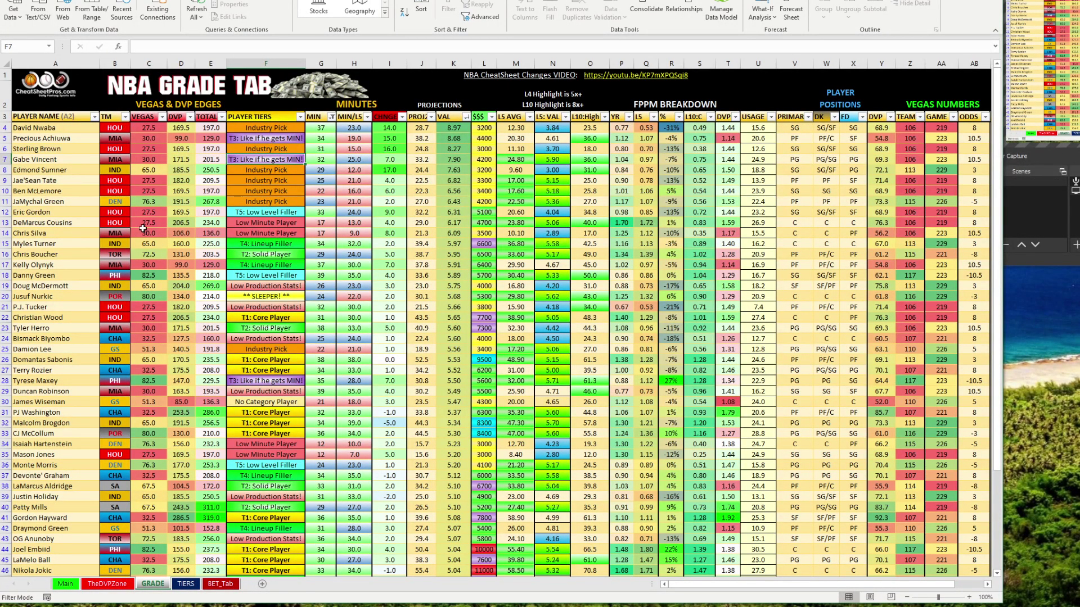
pyautogui.moveTo(264, 224); pyautogui.dragTo(461, 229)
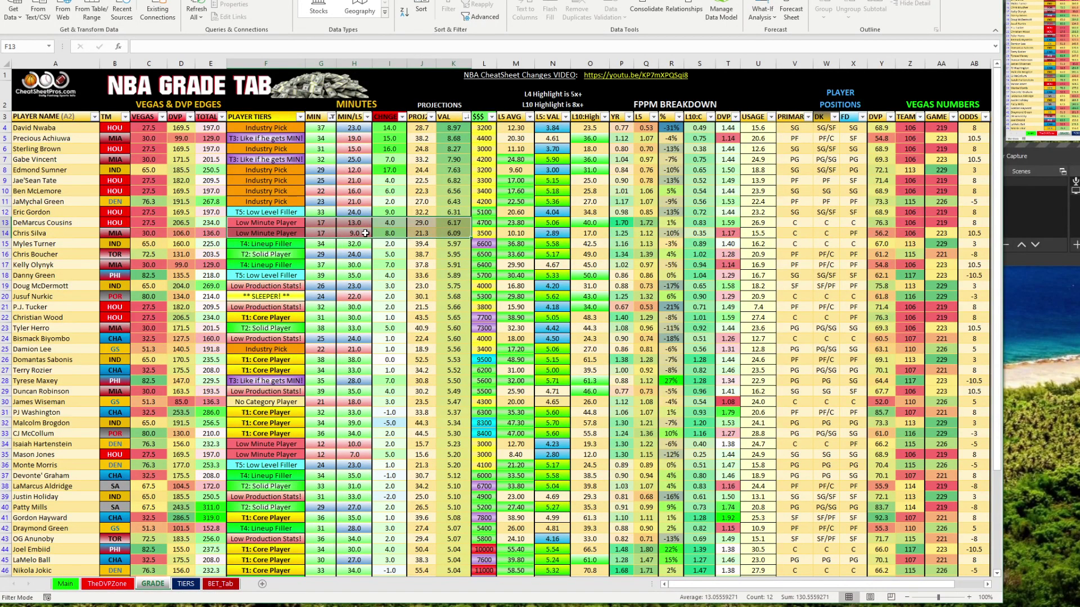
pyautogui.moveTo(300, 224); pyautogui.dragTo(763, 234)
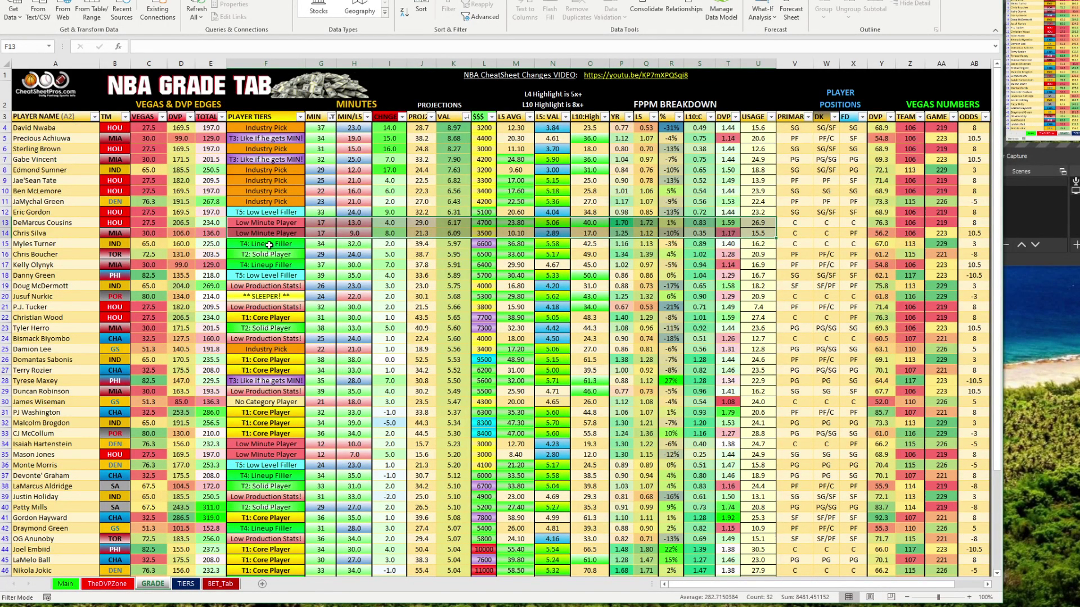
pyautogui.moveTo(269, 245); pyautogui.dragTo(269, 263)
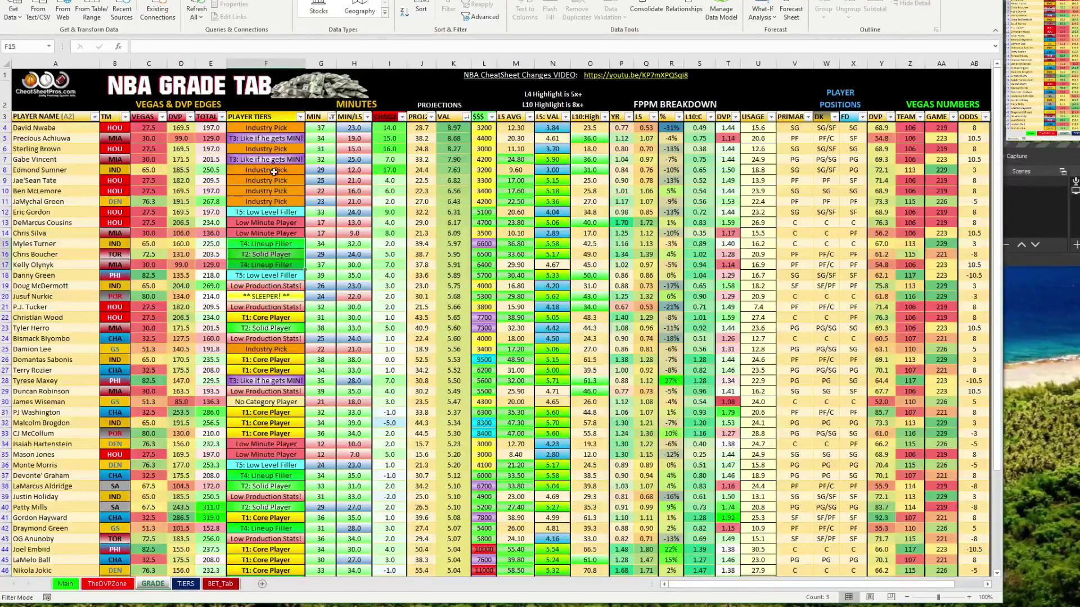
pyautogui.moveTo(266, 128); pyautogui.dragTo(268, 497)
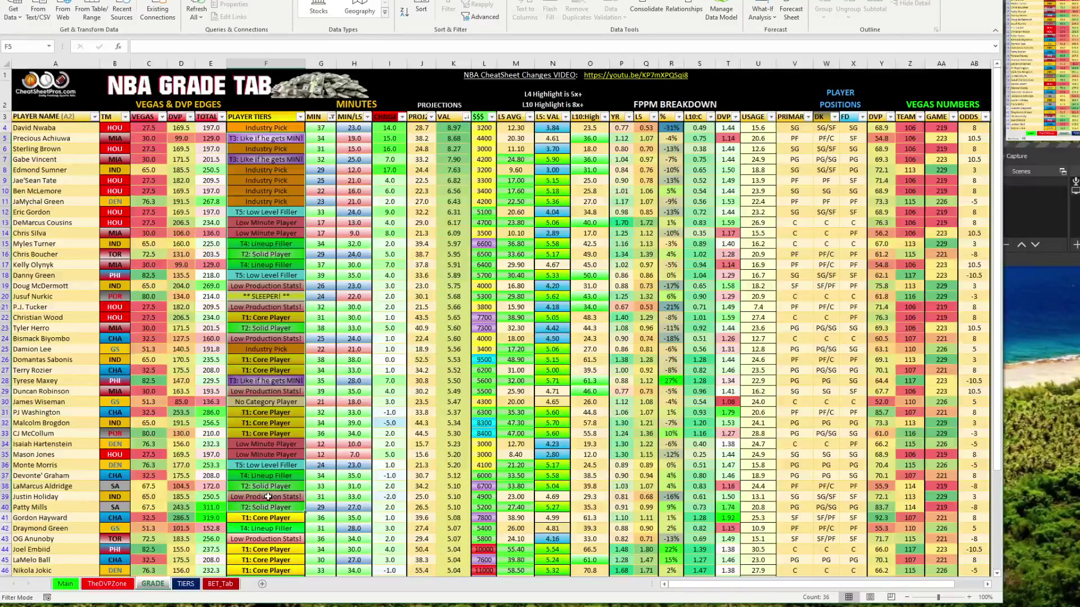
# Step: Filter PLAYER TIERS to only T1, T2 and T3, leaving 23 of 237 players
pyautogui.click(300, 116)
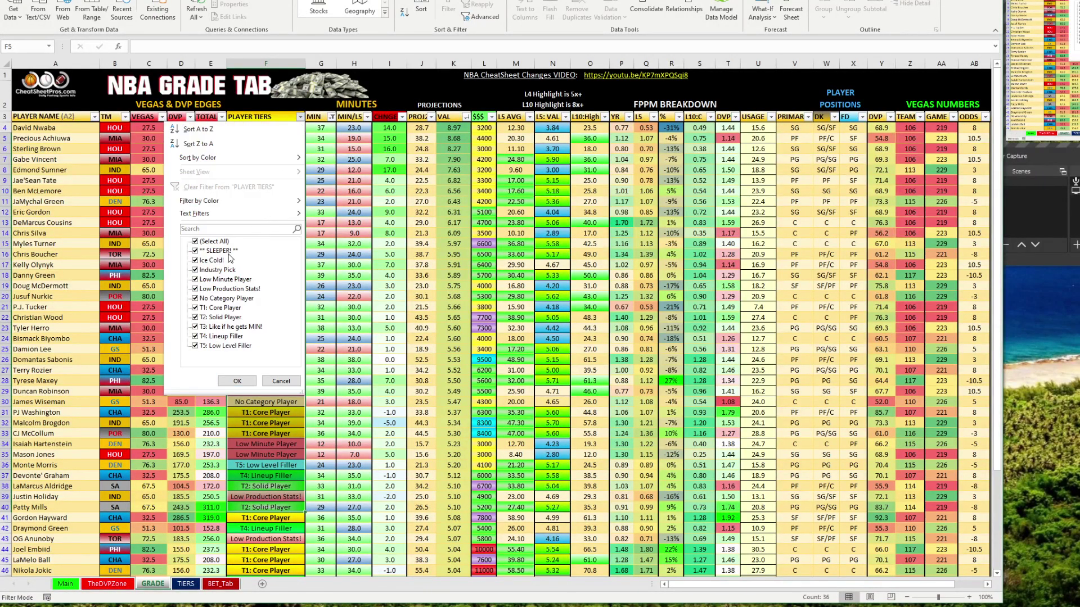
pyautogui.click(236, 381)
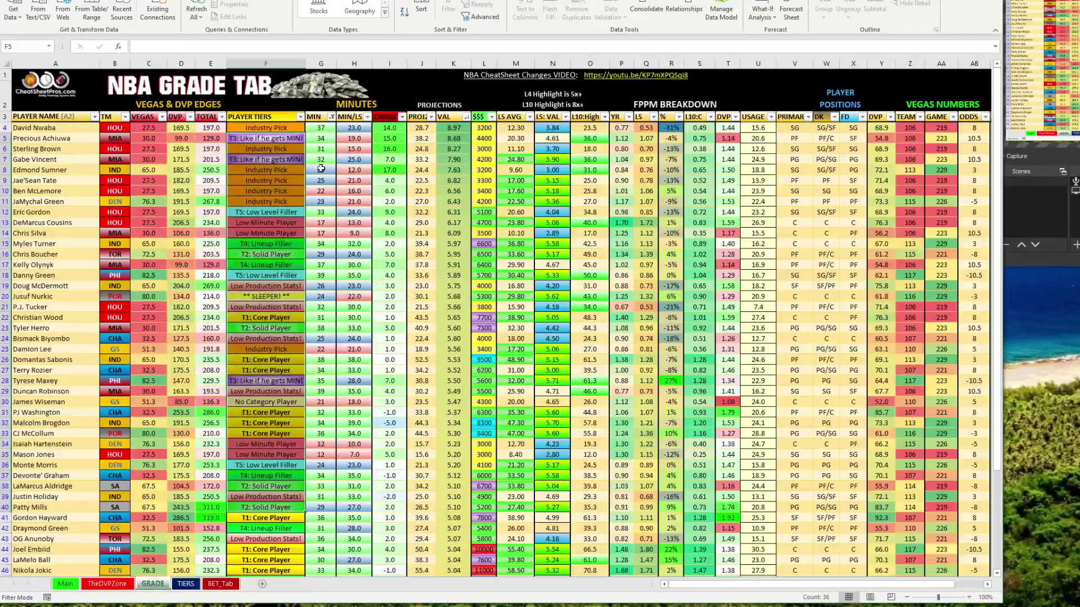
pyautogui.click(300, 117)
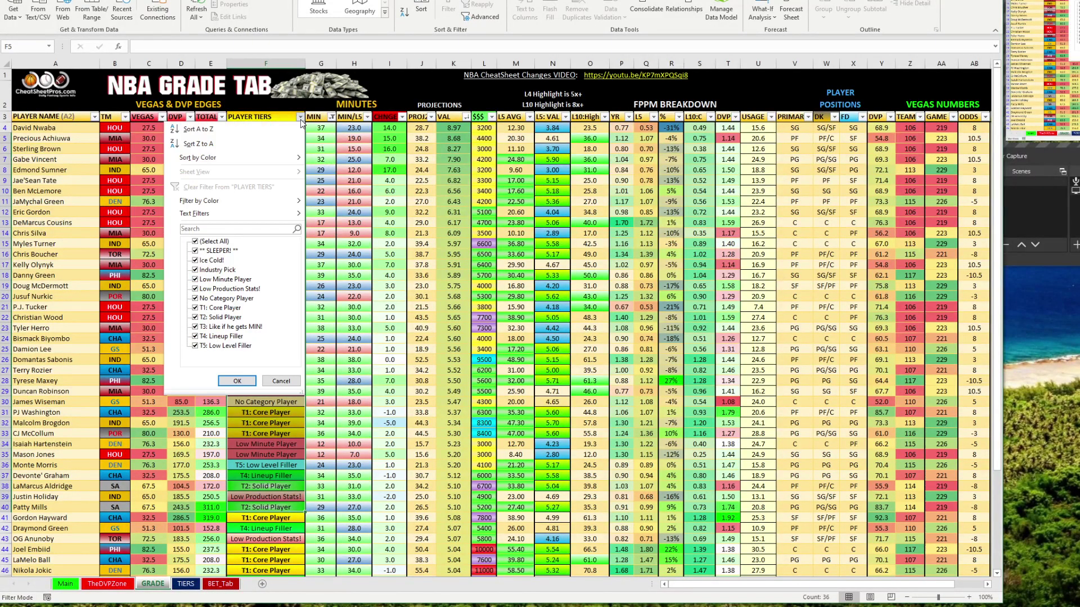
pyautogui.click(195, 243)
pyautogui.click(213, 309)
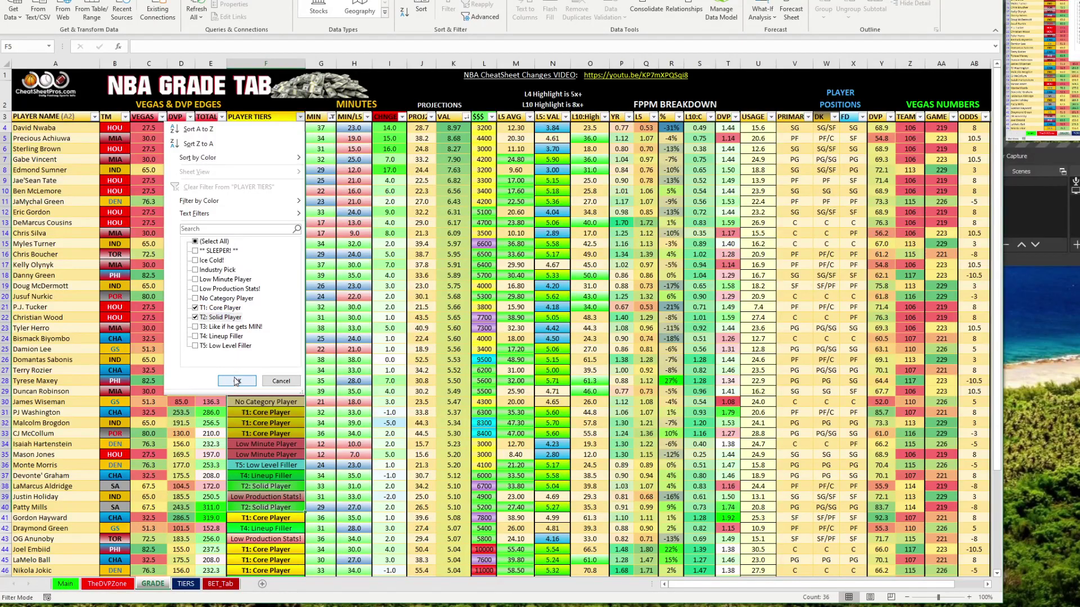
pyautogui.click(229, 328)
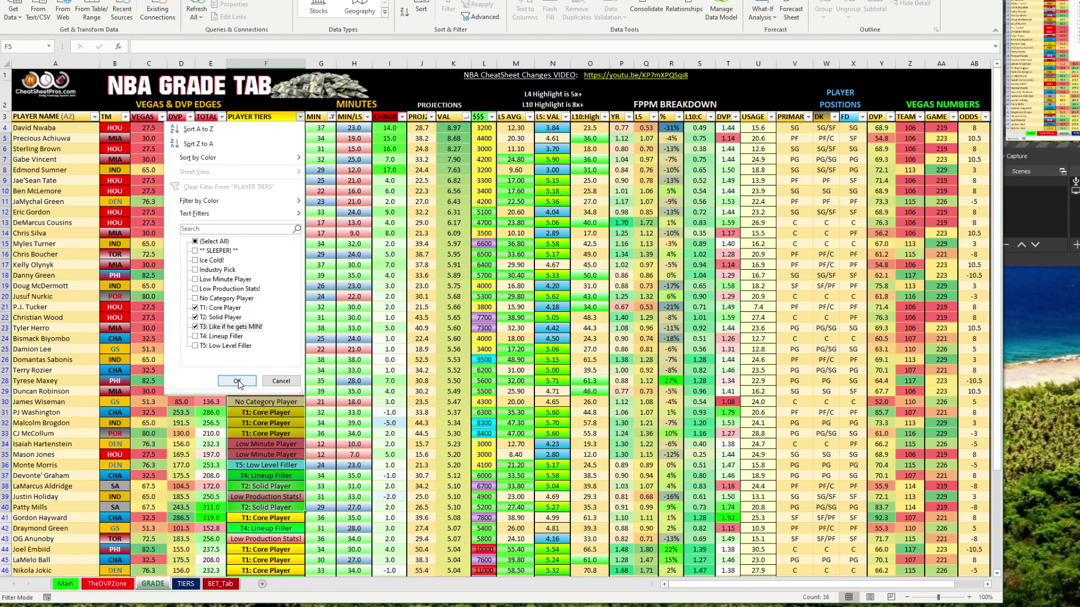
pyautogui.click(237, 381)
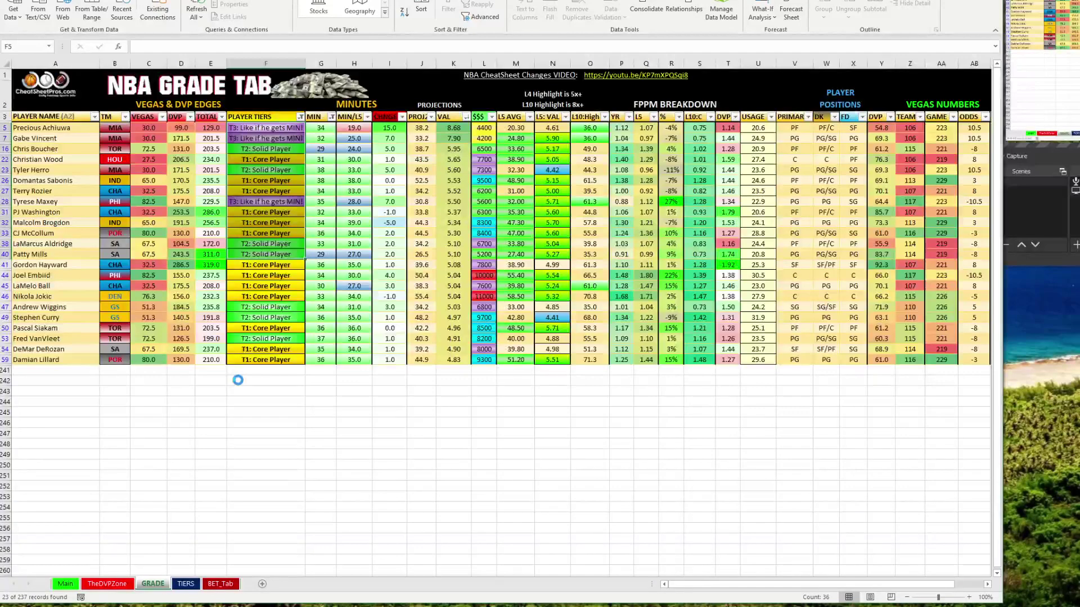
# Step: Sort the filtered players by PLAYER TIERS, A to Z
pyautogui.click(300, 116)
pyautogui.click(287, 142)
pyautogui.click(301, 117)
pyautogui.click(287, 129)
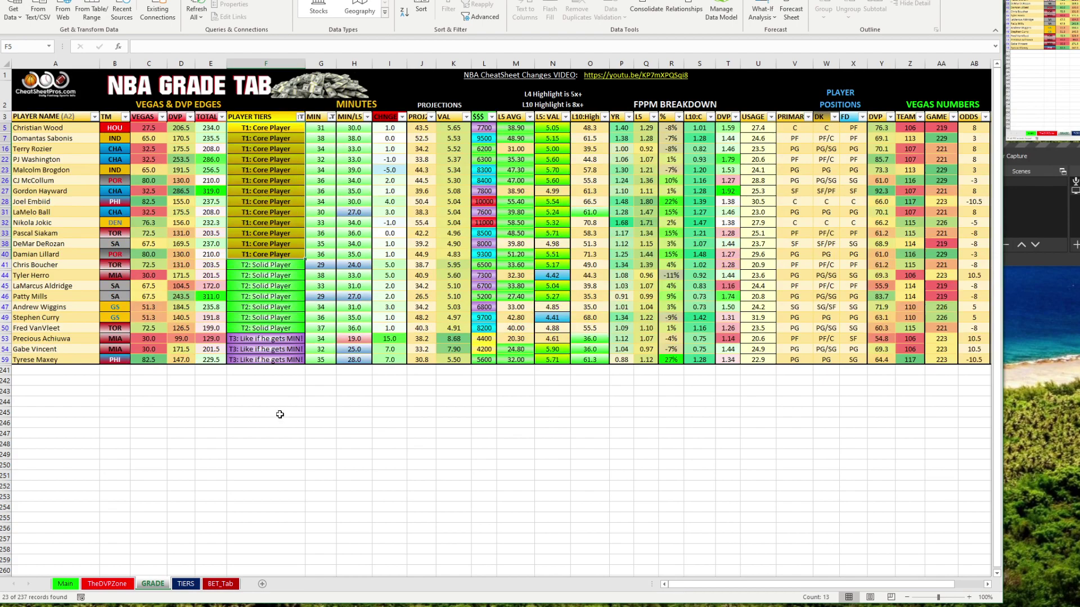
pyautogui.click(281, 414)
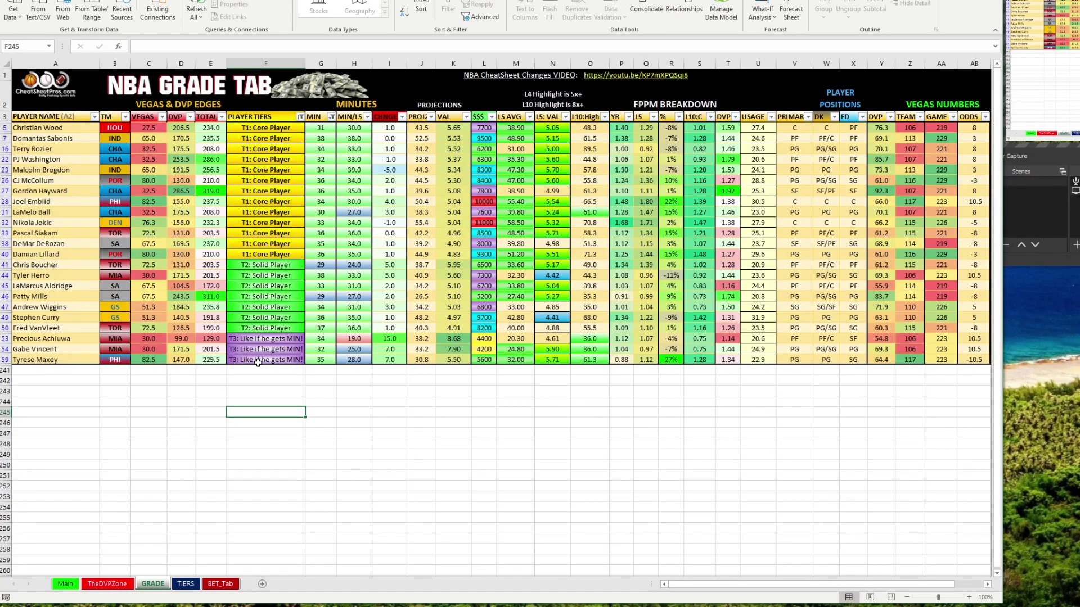
pyautogui.moveTo(2, 338); pyautogui.dragTo(5, 360)
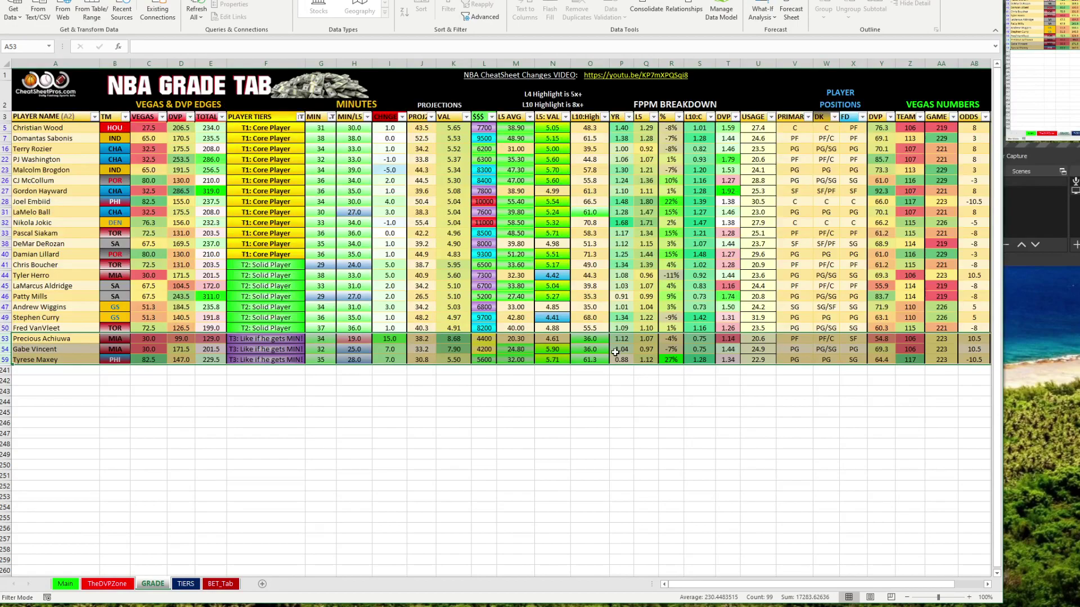
pyautogui.moveTo(4, 265); pyautogui.dragTo(4, 328)
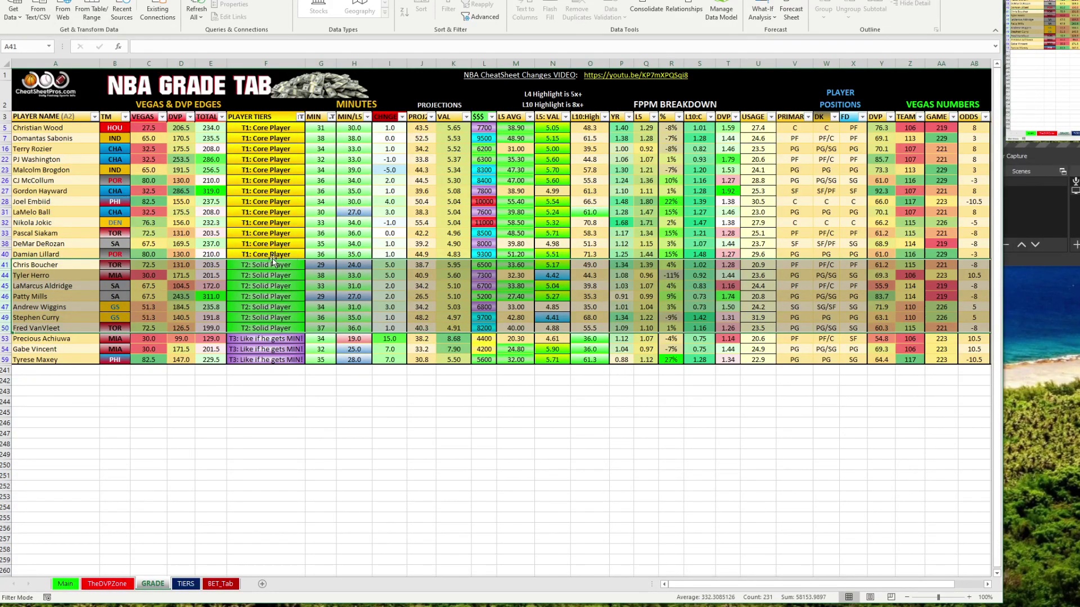
# Step: Highlight the T1 player rows, check minutes in G23, then shrink the window to reveal the tier legend
pyautogui.moveTo(13, 128); pyautogui.dragTo(15, 256)
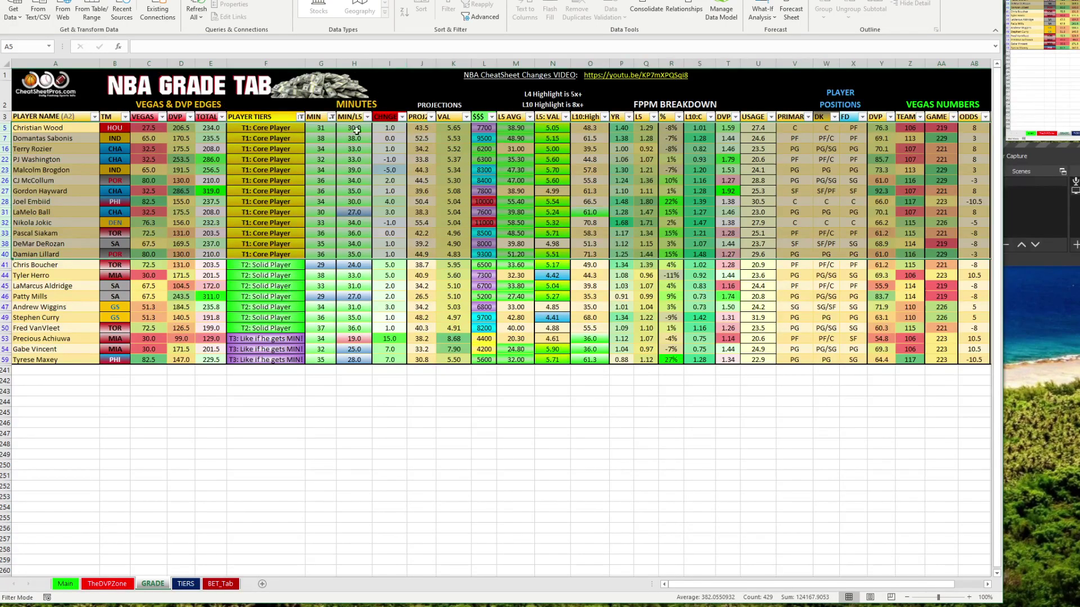
pyautogui.click(312, 169)
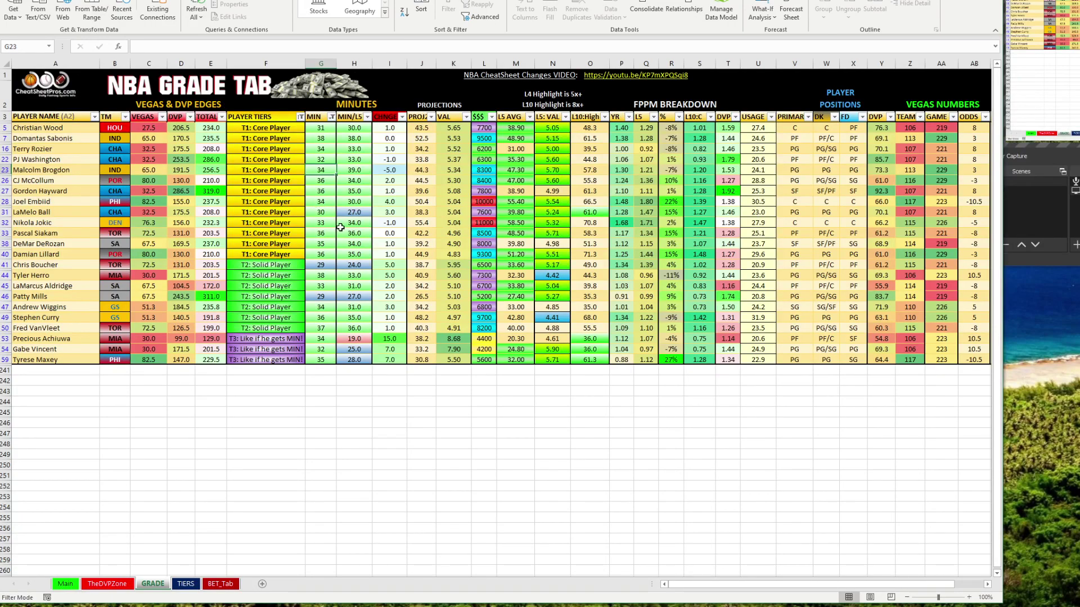
pyautogui.moveTo(349, 0); pyautogui.dragTo(349, 144)
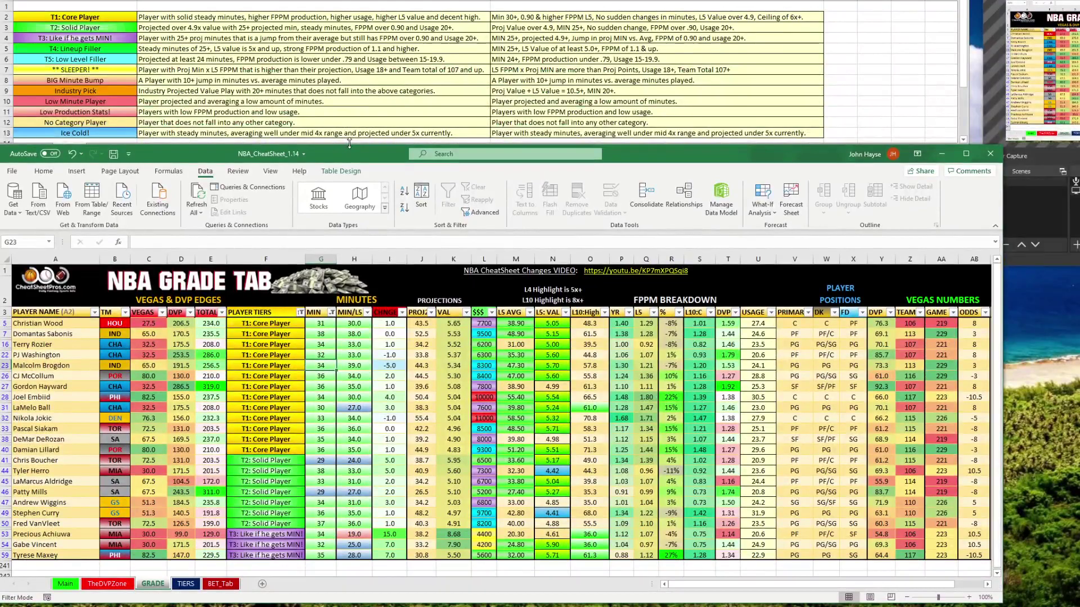